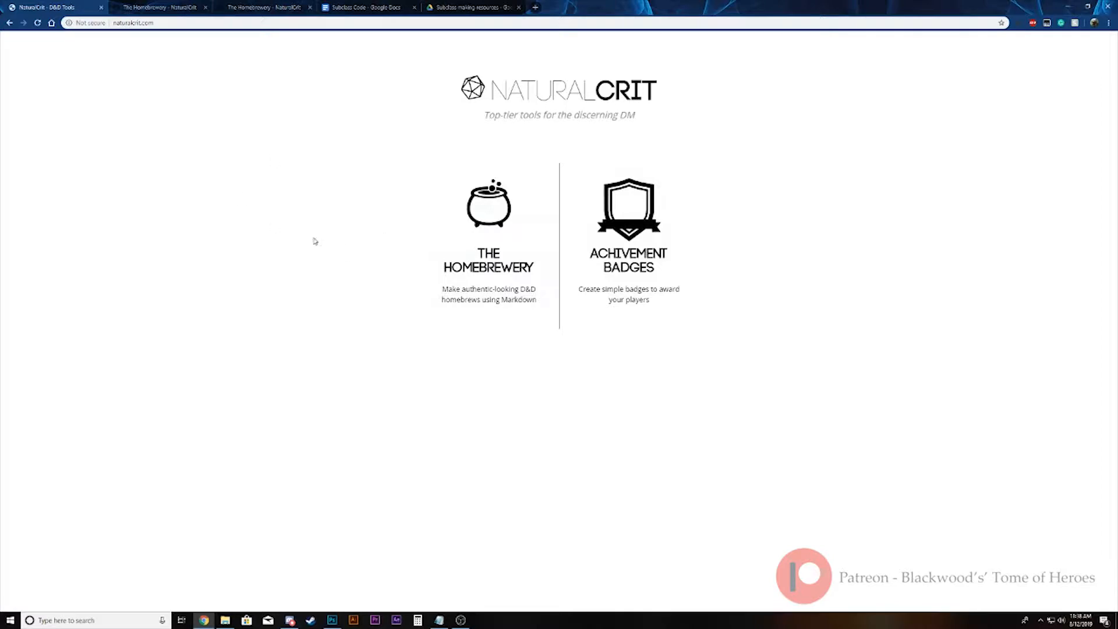
# Step: Open The Homebrewery from the NaturalCrit home page and delete all of the sample brew text
pyautogui.click(475, 234)
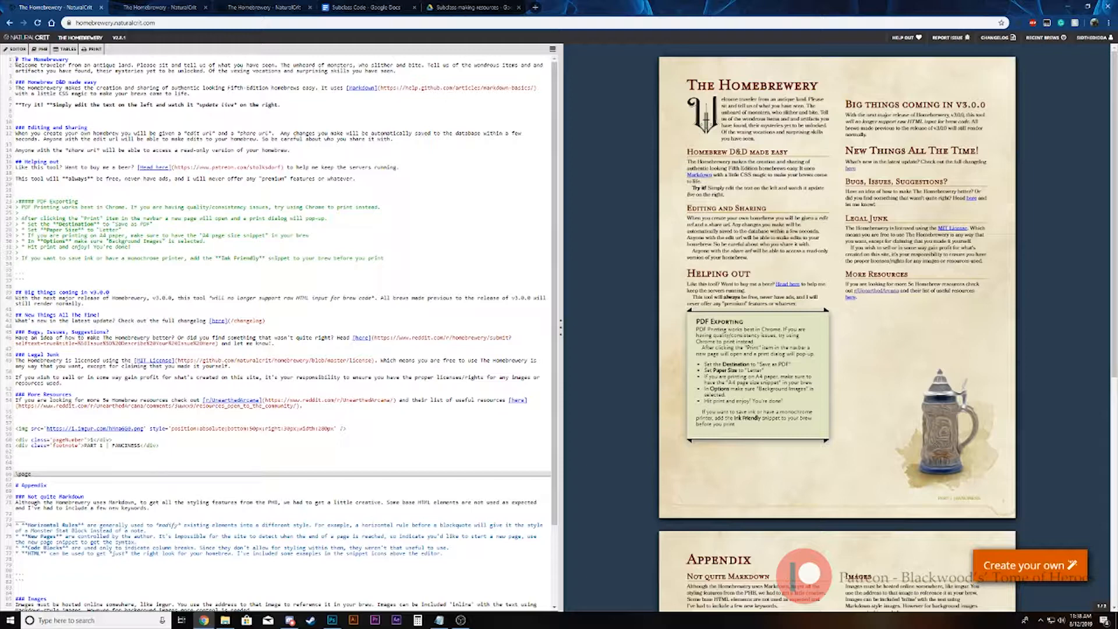
pyautogui.scroll(-3, 192, 559)
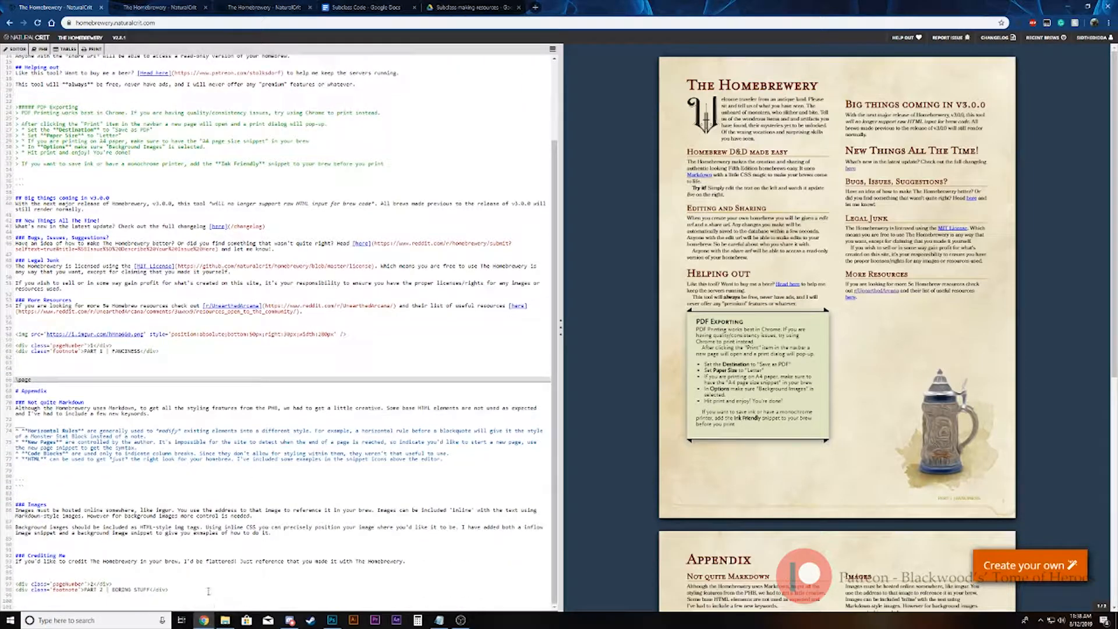
pyautogui.hotkey('ctrl', 'a')
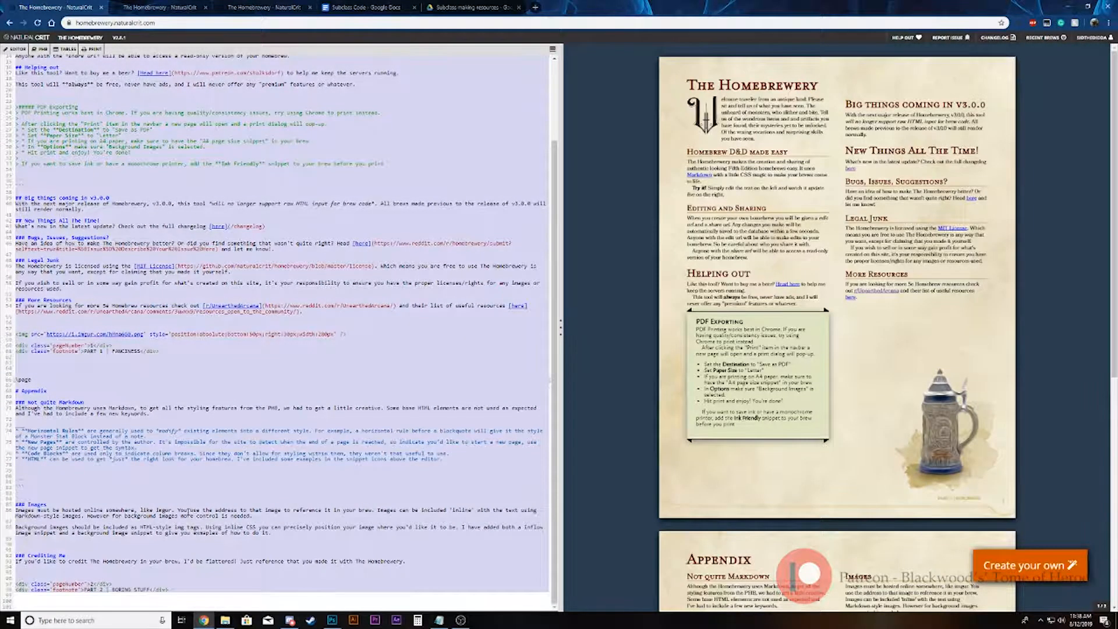
pyautogui.press('Delete')
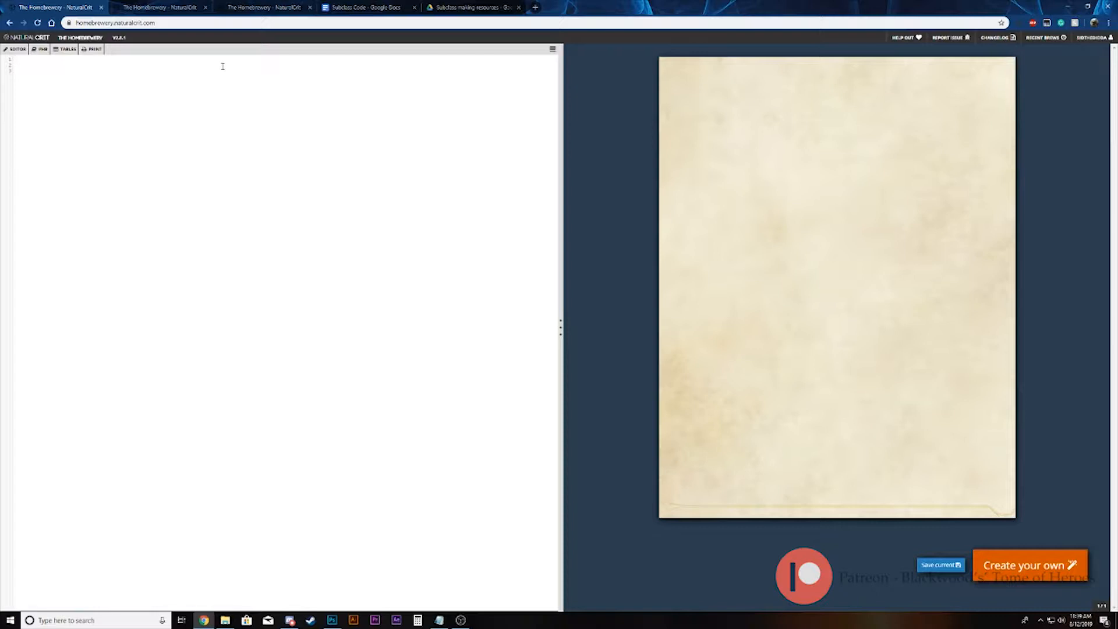
# Step: Enter a line of random filler letters in the empty editor, shift it to line 2 and delete it
pyautogui.write('dfjnvoluhaoihuvadkjn')
pyautogui.click(86, 64)
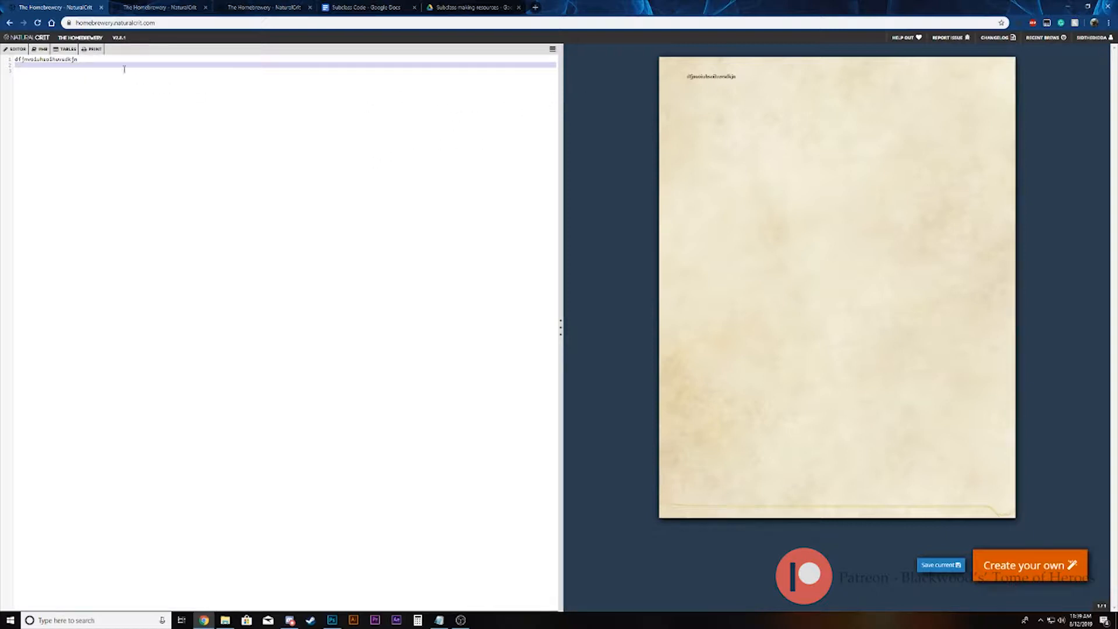
pyautogui.moveTo(29, 67); pyautogui.dragTo(10, 61)
pyautogui.moveTo(86, 65); pyautogui.dragTo(2, 65)
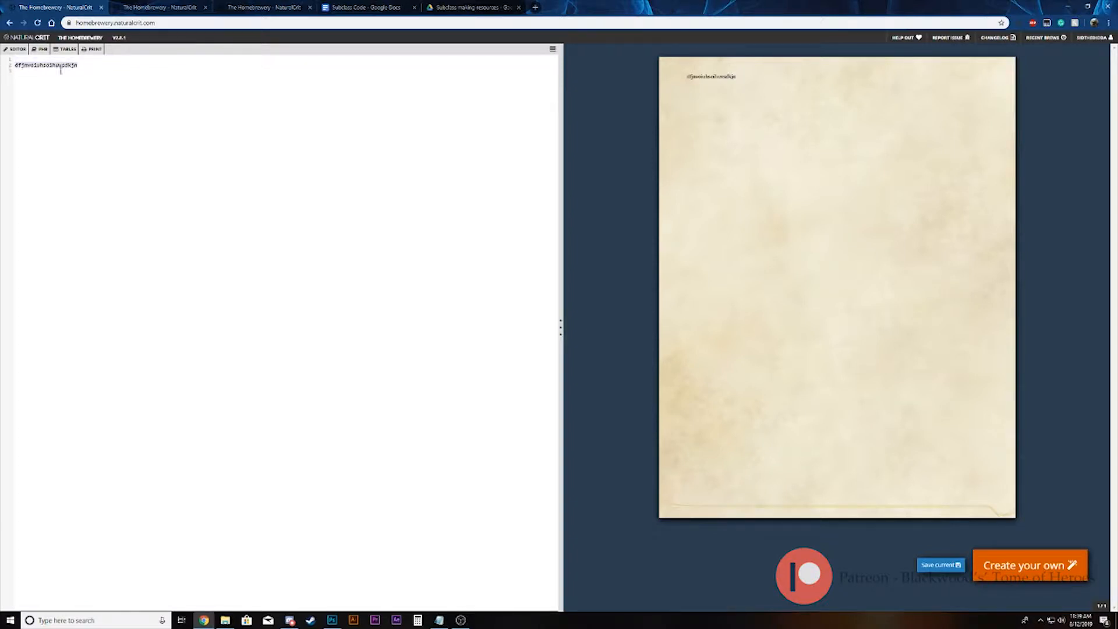
pyautogui.press('BackSpace')
# Step: Enter long runs of the letter "a" to test line wrapping on the page, and delete them
pyautogui.write('aaaaaaaaaaaaaaa aaaaaaaaaaaaaaa')
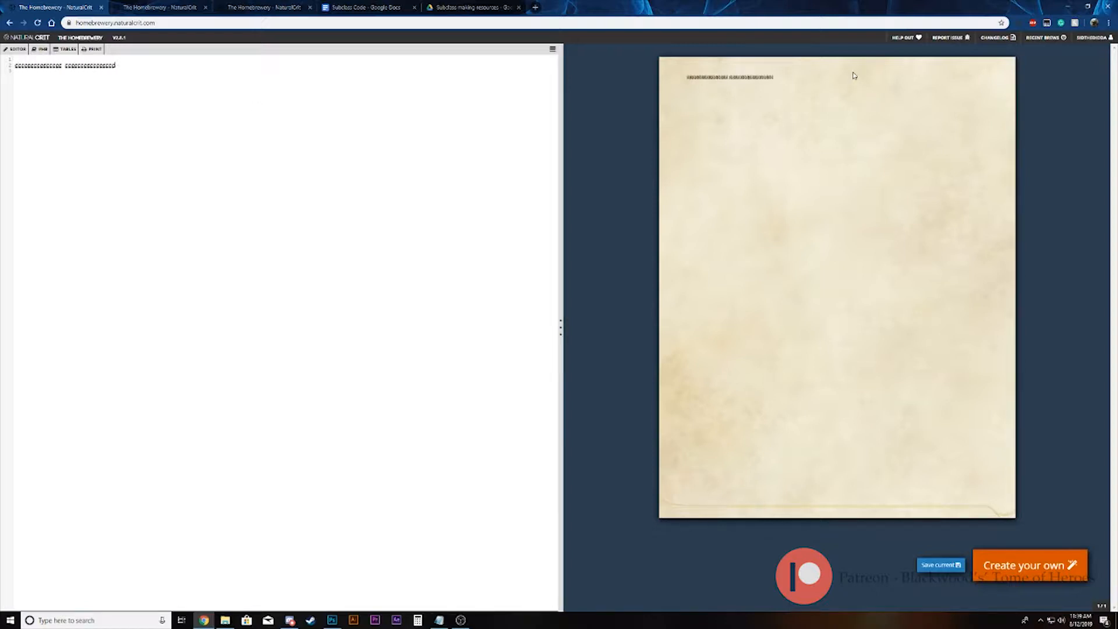
pyautogui.write('aaaaaaaaaaaaaa aaaaaaaaaaaaaaa')
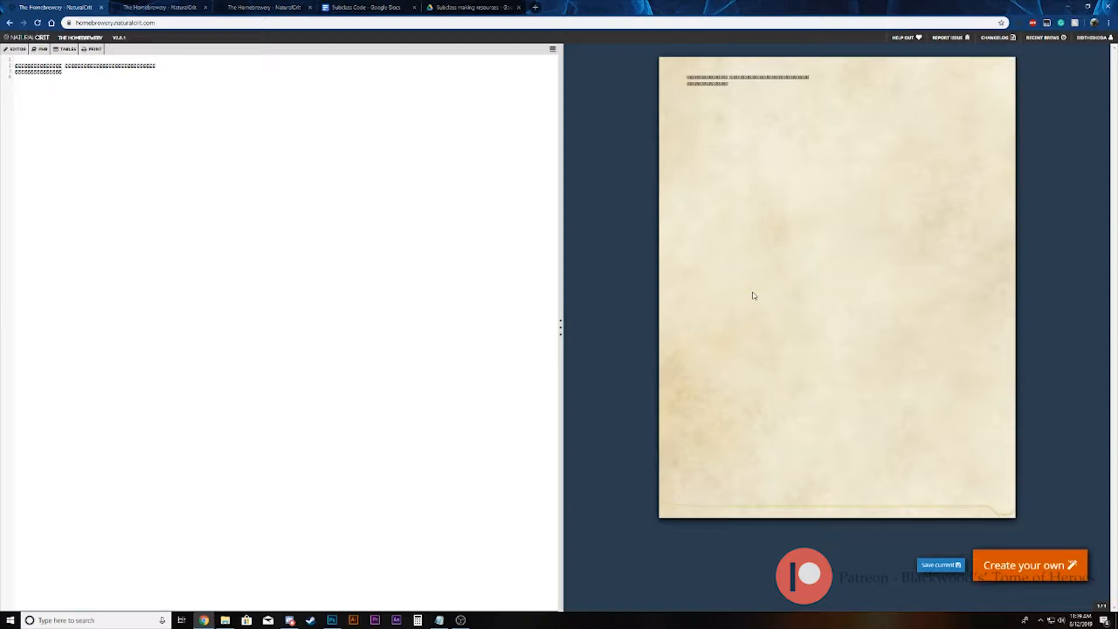
pyautogui.moveTo(71, 73); pyautogui.dragTo(20, 66)
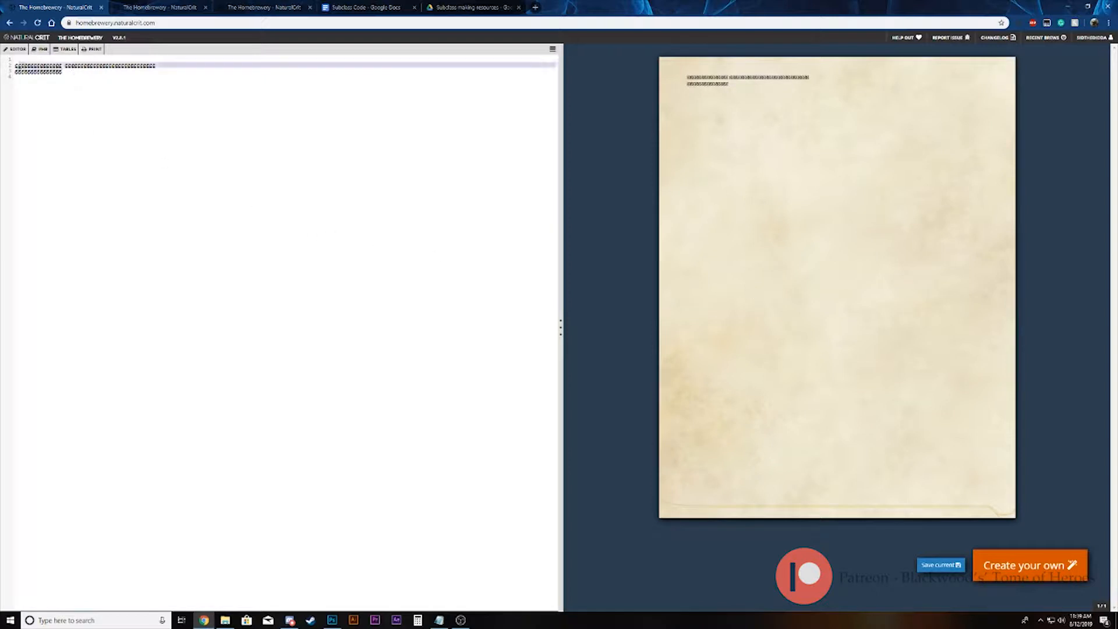
pyautogui.press('BackSpace')
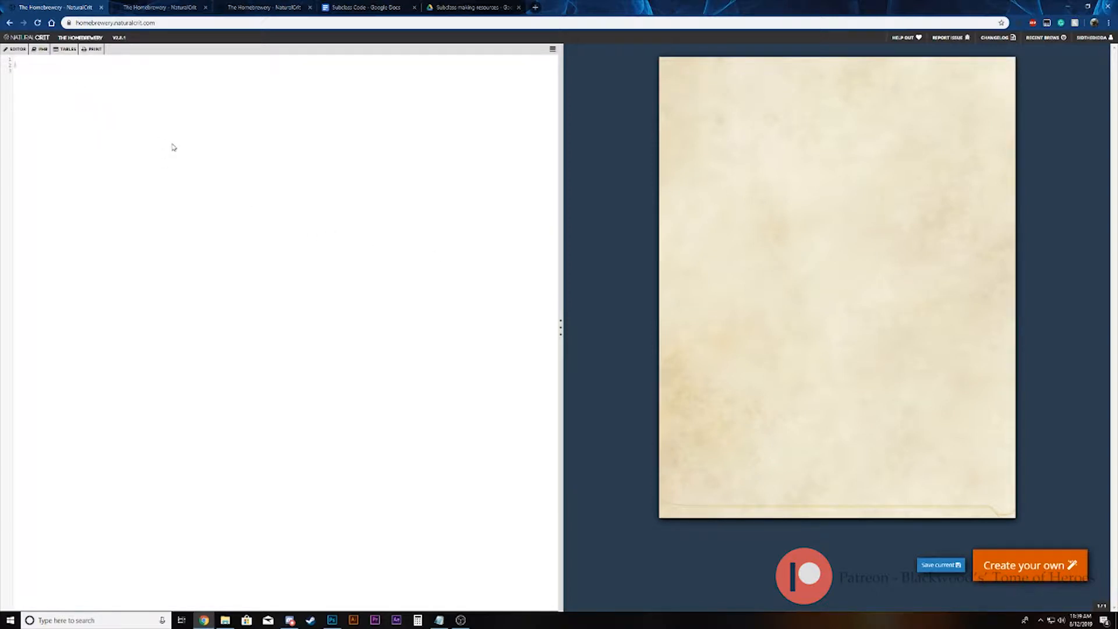
# Step: Enter several lines of filler text, separating some with a single line break and others with blank lines
pyautogui.write('dlgybdfl1hkbdsvl1khbdsf')
pyautogui.press('Return')
pyautogui.write('sdfildfhldf')
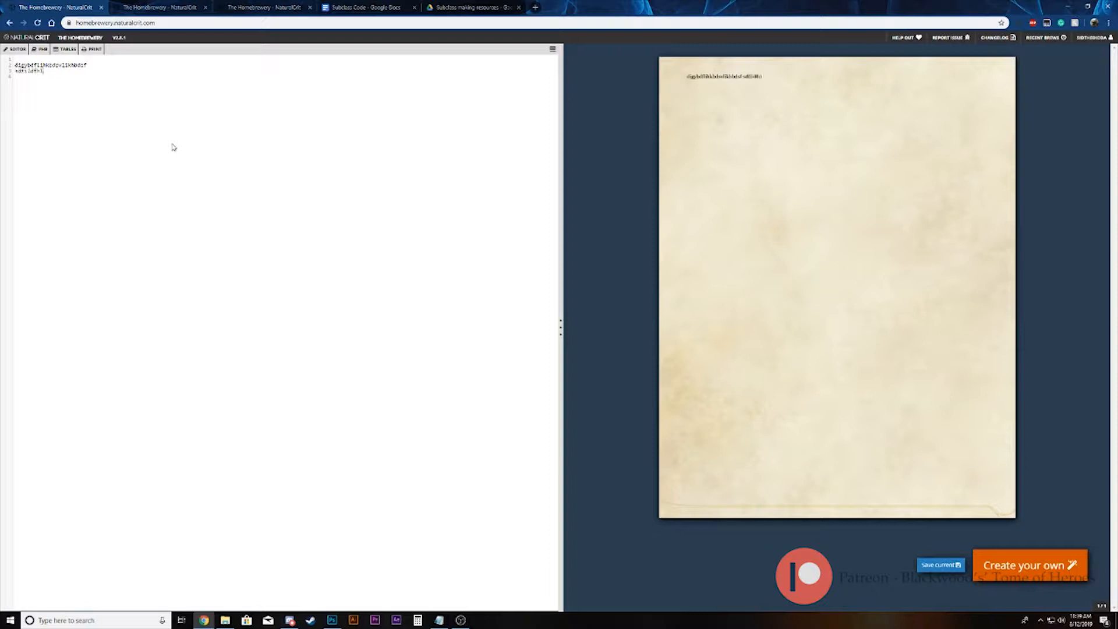
pyautogui.press('Return')
pyautogui.press('Return')
pyautogui.write('ddfblykllbvnjkasa')
pyautogui.press('Return')
pyautogui.write('sdfiklihbsdf')
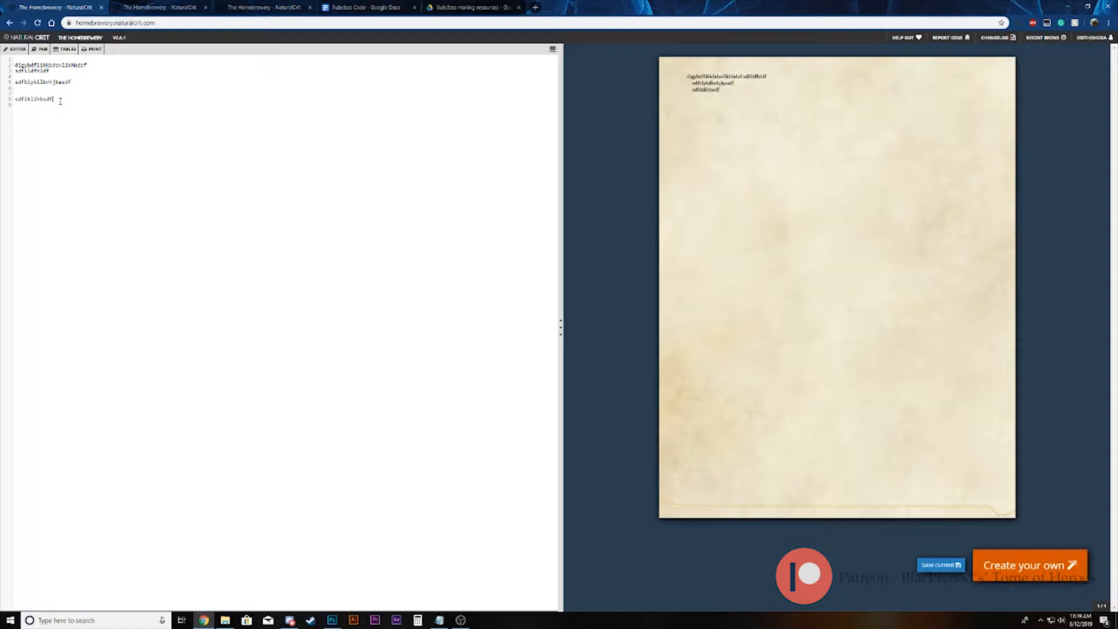
# Step: Delete all of the filler lines from the editor
pyautogui.moveTo(14, 87); pyautogui.dragTo(22, 66)
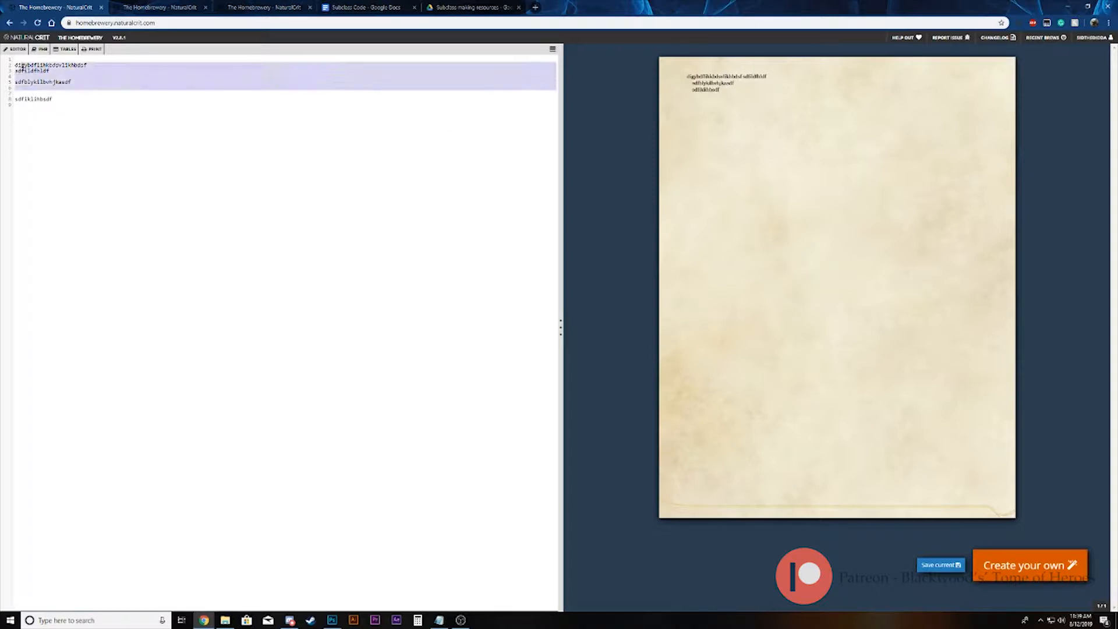
pyautogui.moveTo(57, 105); pyautogui.dragTo(18, 67)
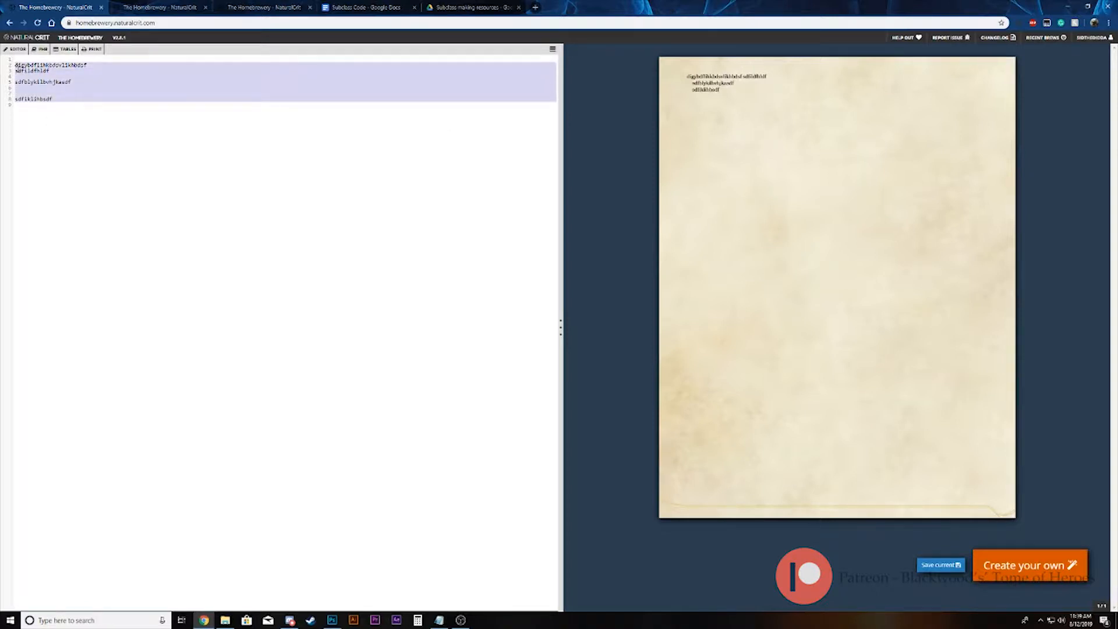
pyautogui.press('BackSpace')
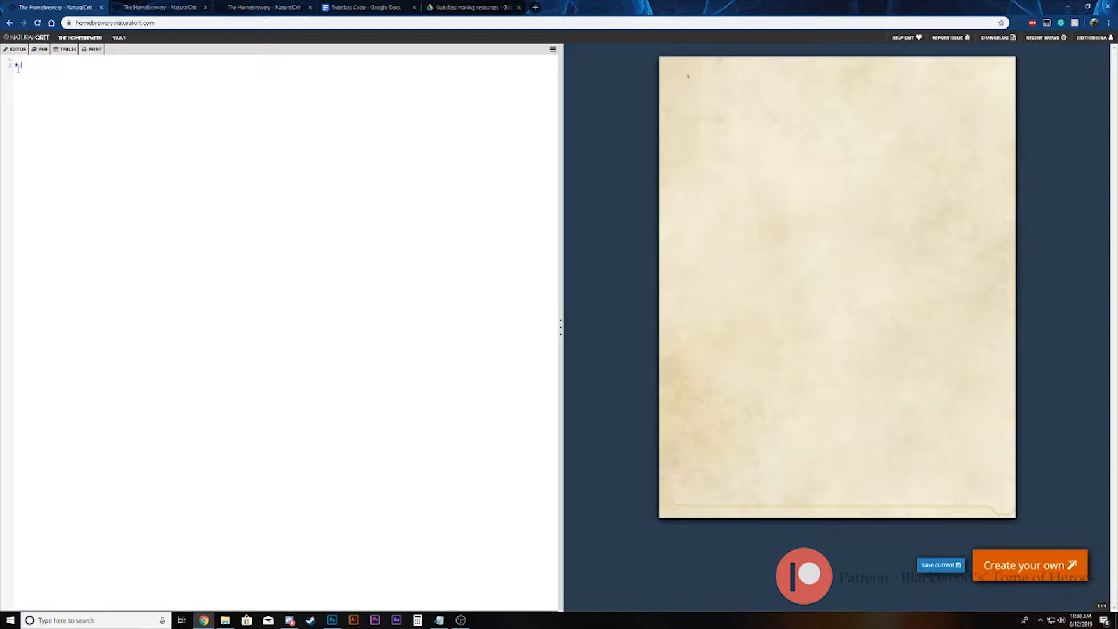
# Step: Write the word "Space" and format it as a heading with "###"
pyautogui.write('space')
pyautogui.click(18, 66)
pyautogui.write('###')
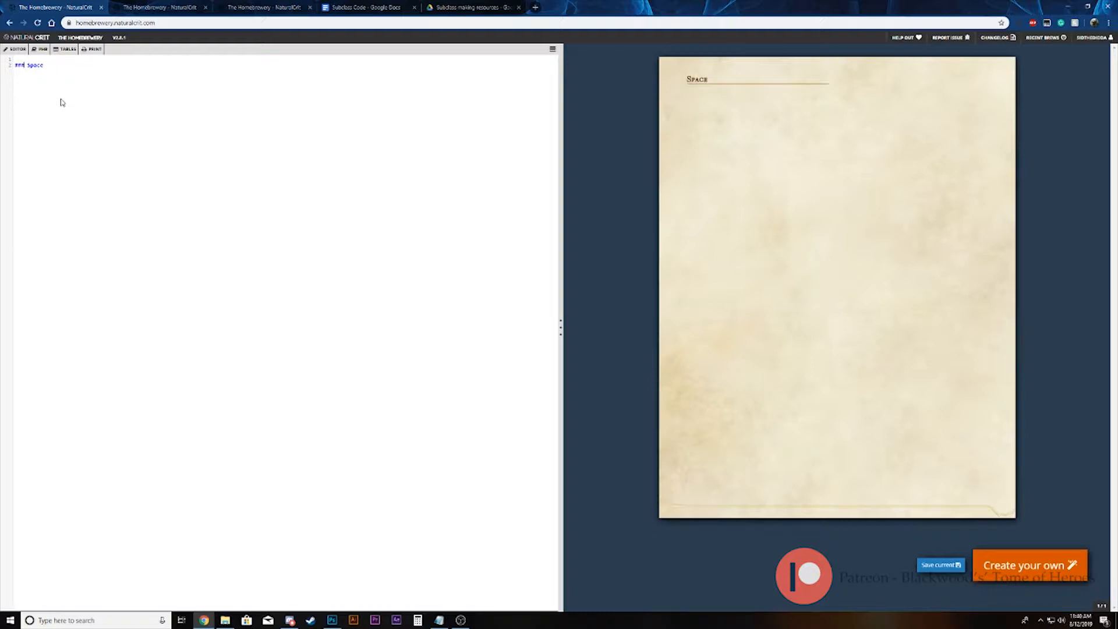
# Step: Try different numbers of # signs on the "Space" heading, ending with "## Space"
pyautogui.write('#')
pyautogui.press('BackSpace')
pyautogui.press('BackSpace')
pyautogui.press('BackSpace')
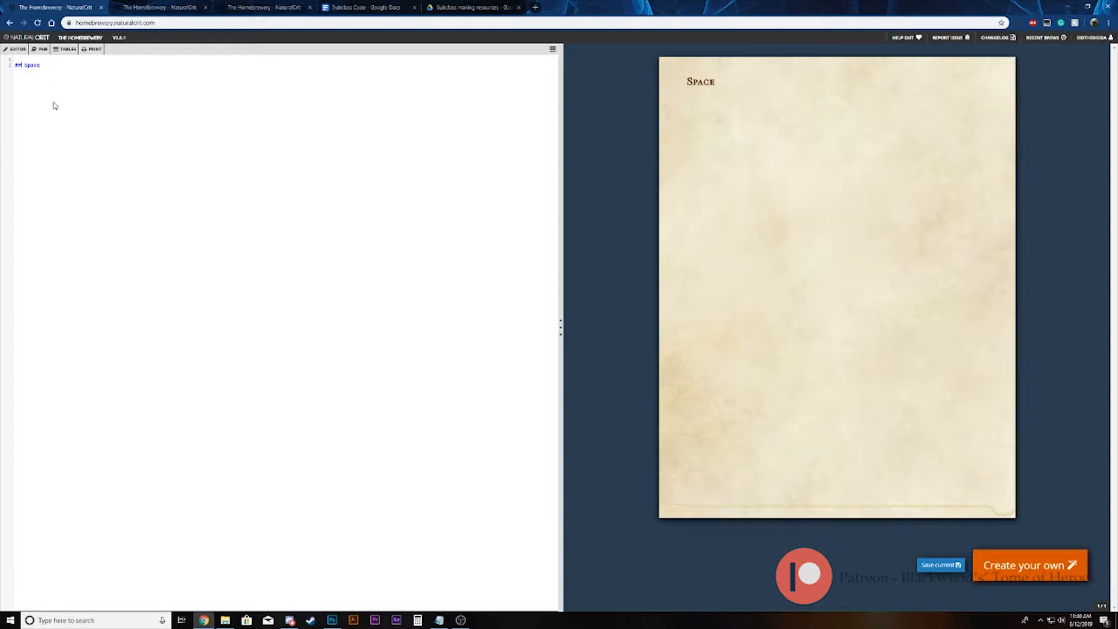
pyautogui.press('BackSpace')
pyautogui.write('###')
pyautogui.press('BackSpace')
pyautogui.press('BackSpace')
pyautogui.press('BackSpace')
pyautogui.write('#')
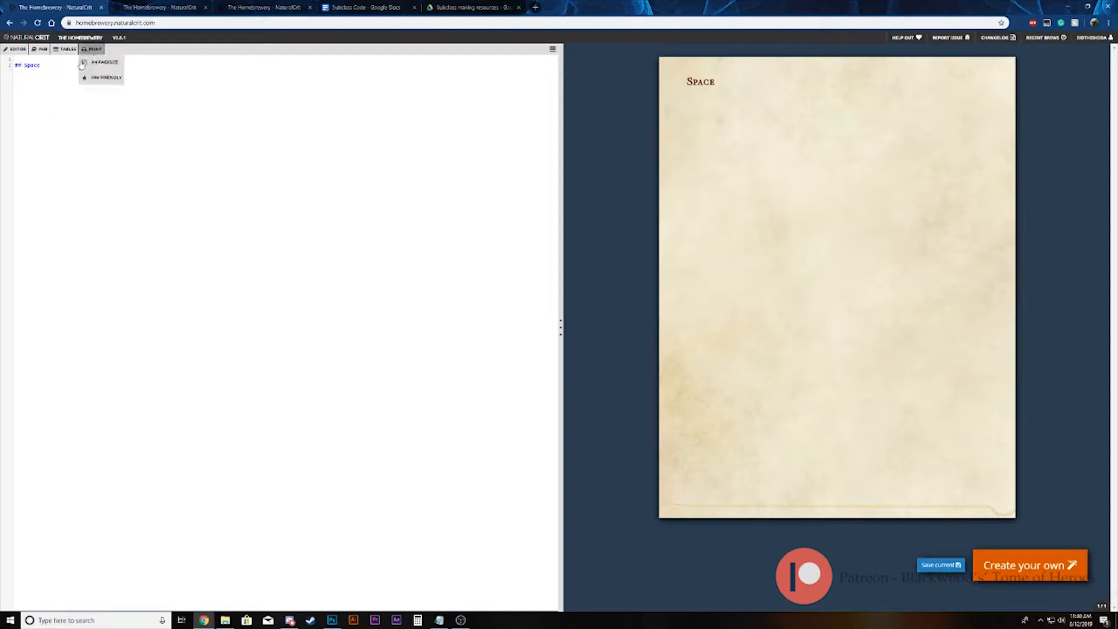
# Step: Add the headings "#### Ability 1" and "#### Ability 2" below "## Space", and clear the whole editor
pyautogui.moveTo(60, 61); pyautogui.dragTo(62, 66)
pyautogui.click(64, 67)
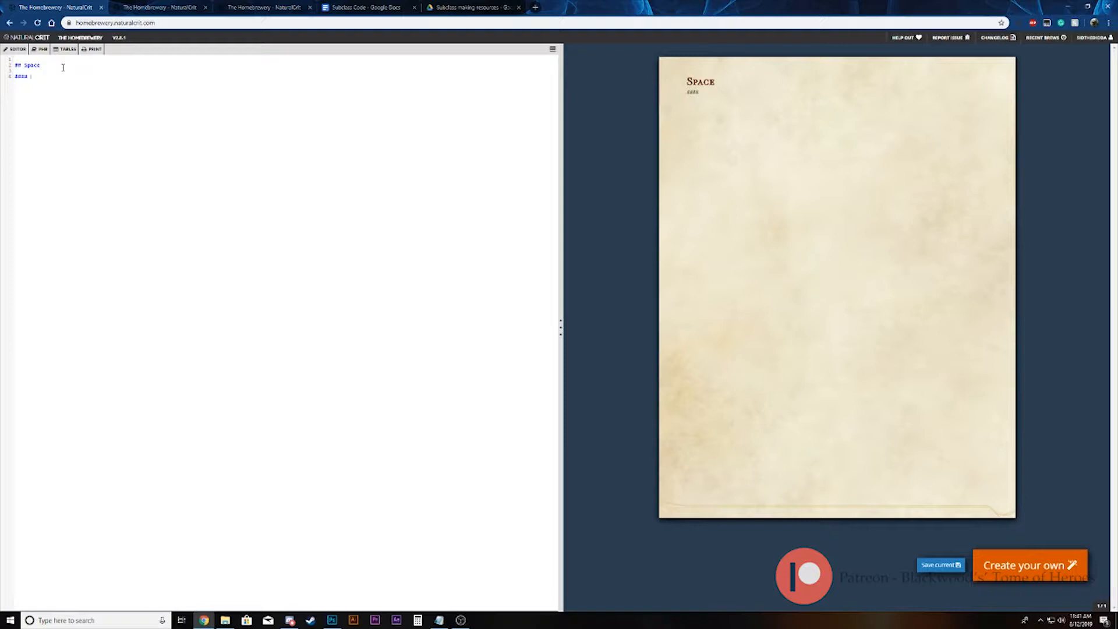
pyautogui.write('ability')
pyautogui.write('##')
pyautogui.write('## Ability ')
pyautogui.write('23')
pyautogui.click(64, 89)
pyautogui.moveTo(73, 100); pyautogui.dragTo(3, 62)
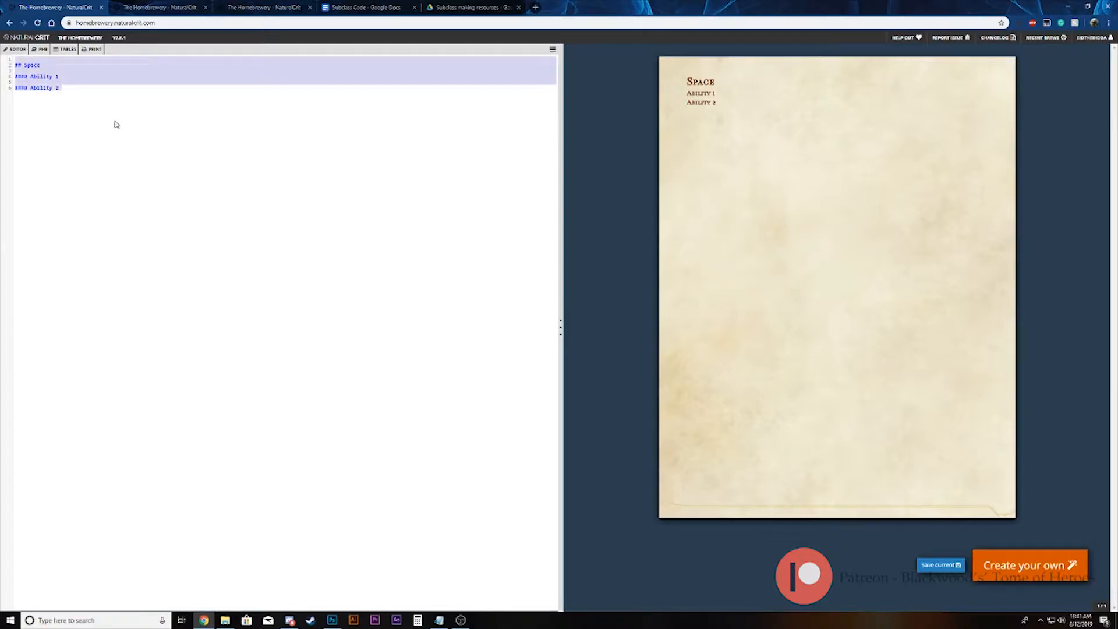
pyautogui.press('BackSpace')
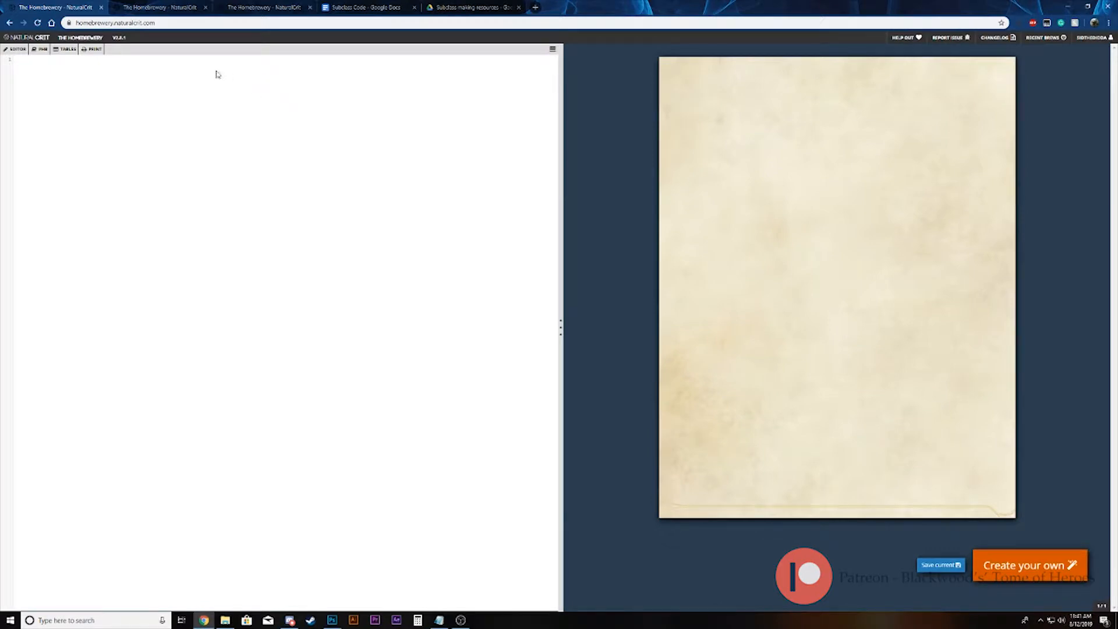
# Step: Locate the Subclass Code document in Google Drive's "Subclass making resources" folder and switch to its open Google Docs copy
pyautogui.click(452, 5)
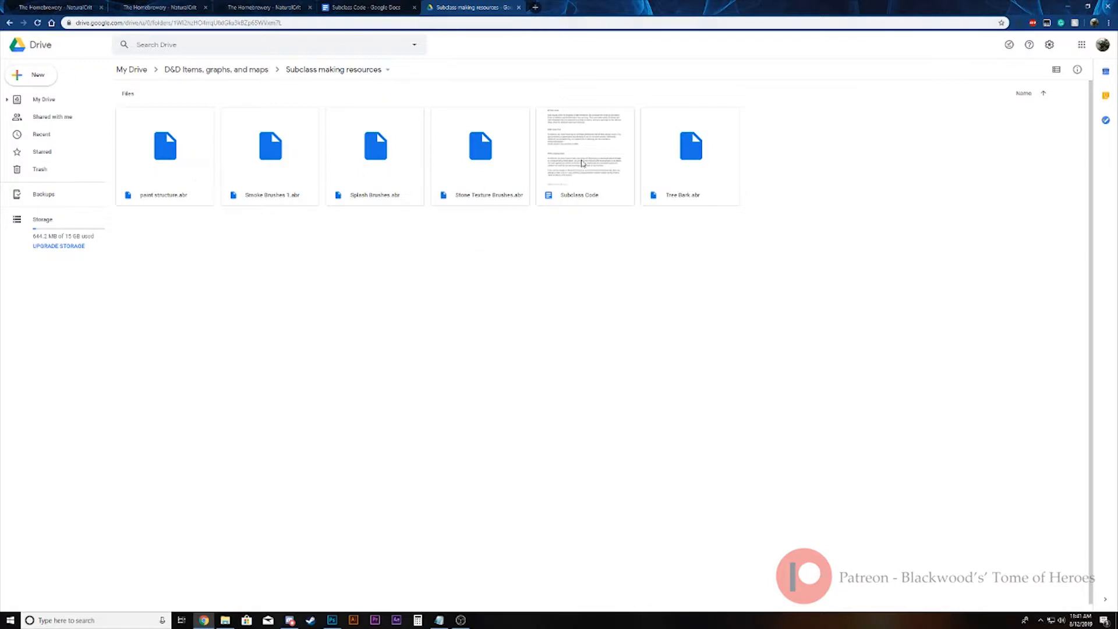
pyautogui.click(582, 163)
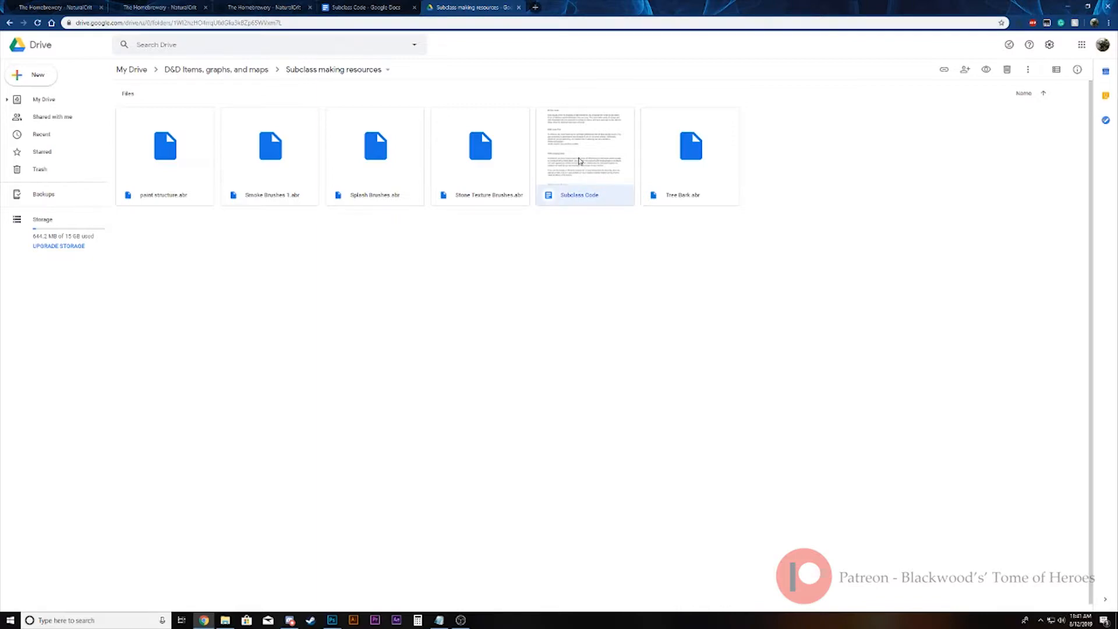
pyautogui.click(362, 7)
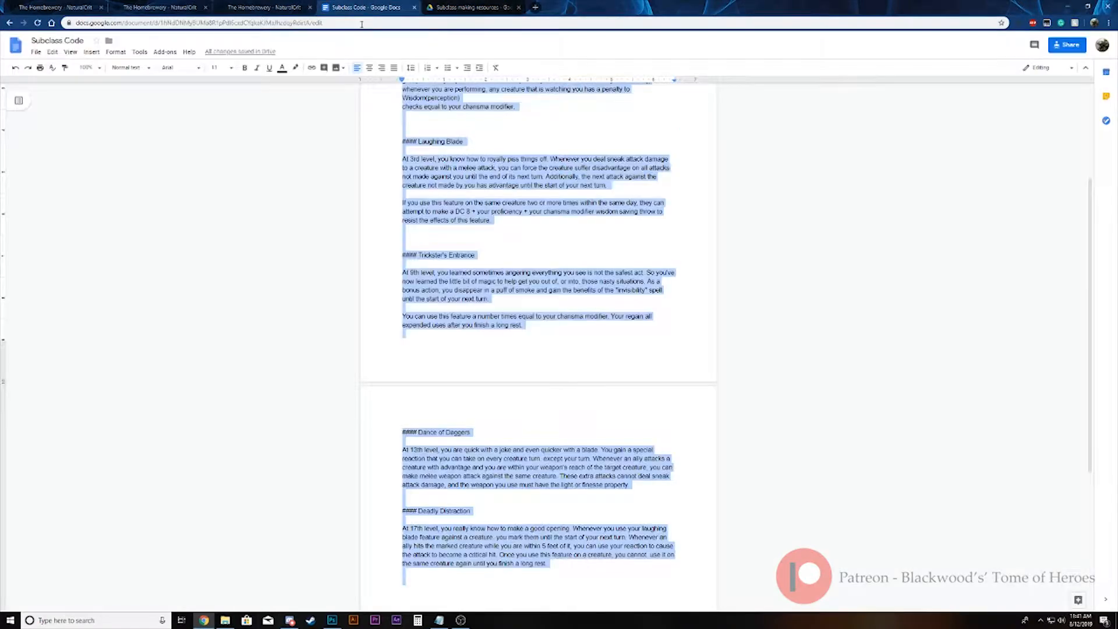
# Step: Copy the subclass text from "## War Jester" through the Deadly Distraction section and paste it into the second Homebrewery page's empty editor
pyautogui.scroll(3, 330, 282)
pyautogui.click(295, 272)
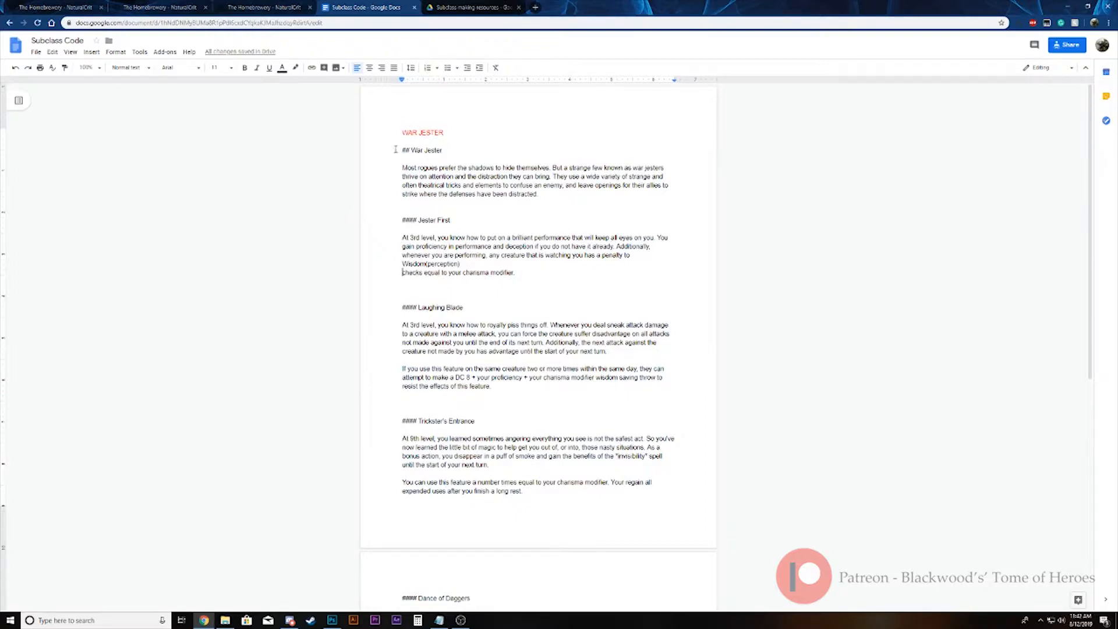
pyautogui.scroll(-5, 373, 239)
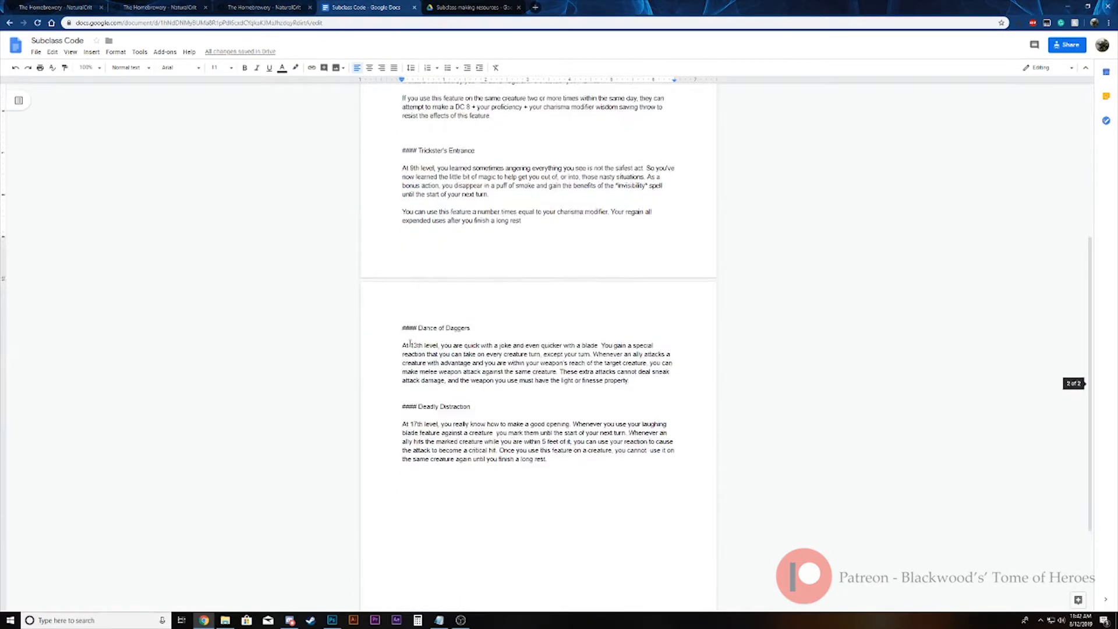
pyautogui.scroll(5, 399, 152)
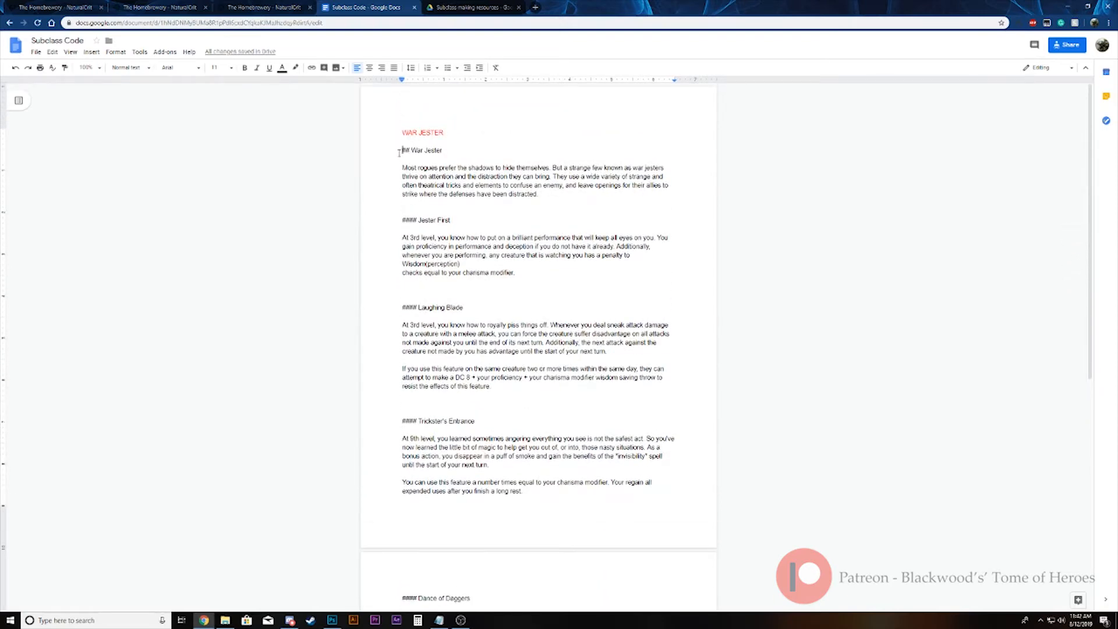
pyautogui.scroll(-3, 544, 414)
pyautogui.hotkey('ctrl', 'a')
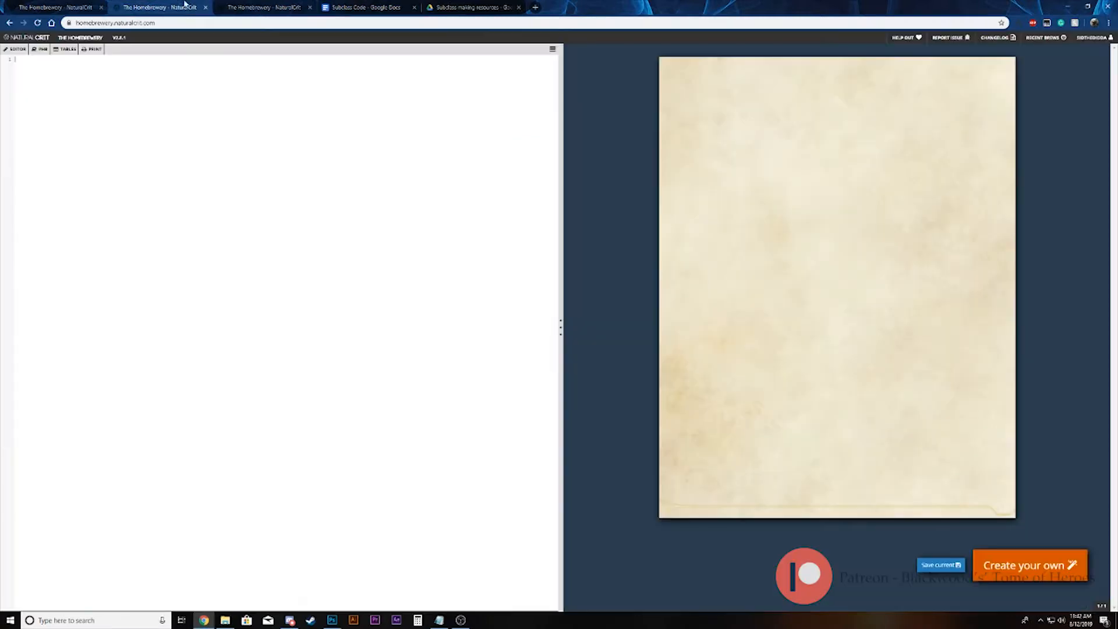
pyautogui.click(160, 7)
pyautogui.hotkey('ctrl', 'v')
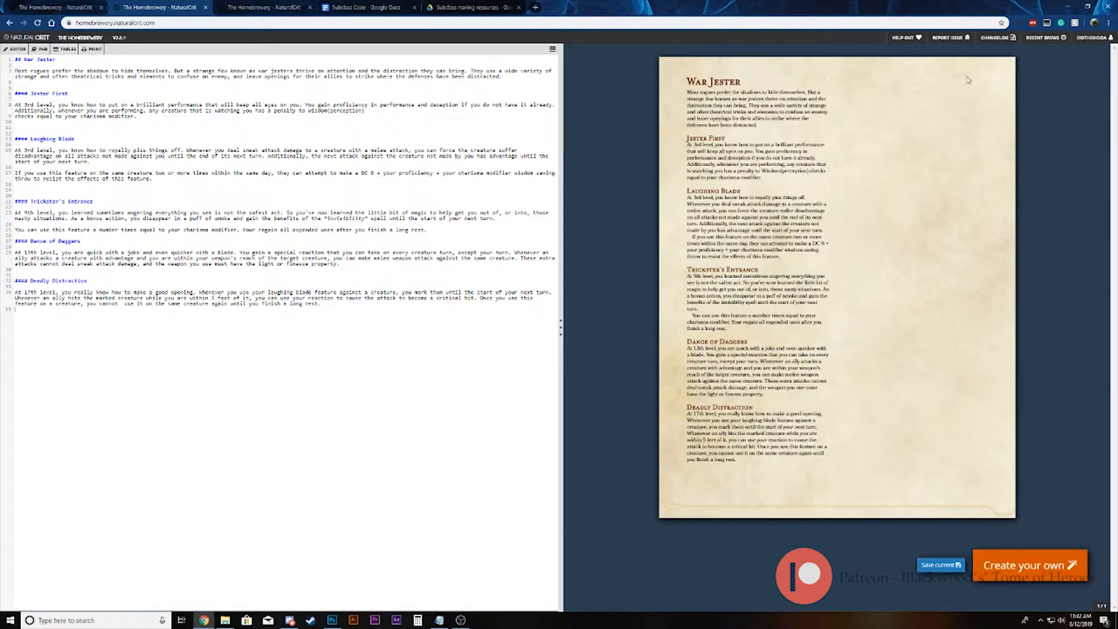
# Step: Save the War Jester brew and open its PDF output, keeping "Save as PDF" as the print destination
pyautogui.click(945, 568)
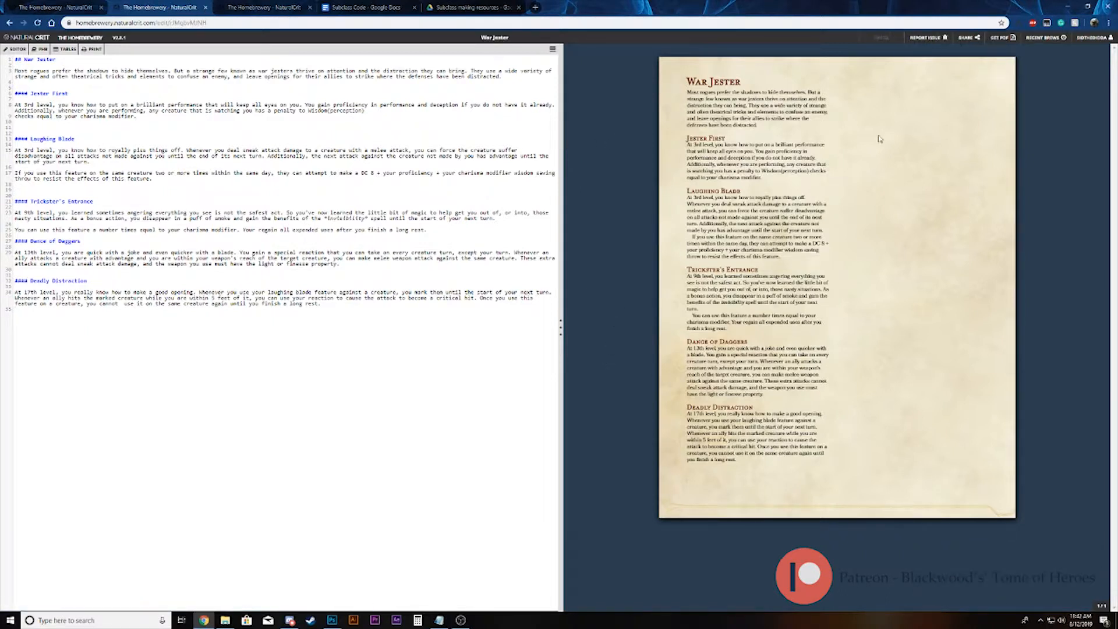
pyautogui.click(999, 39)
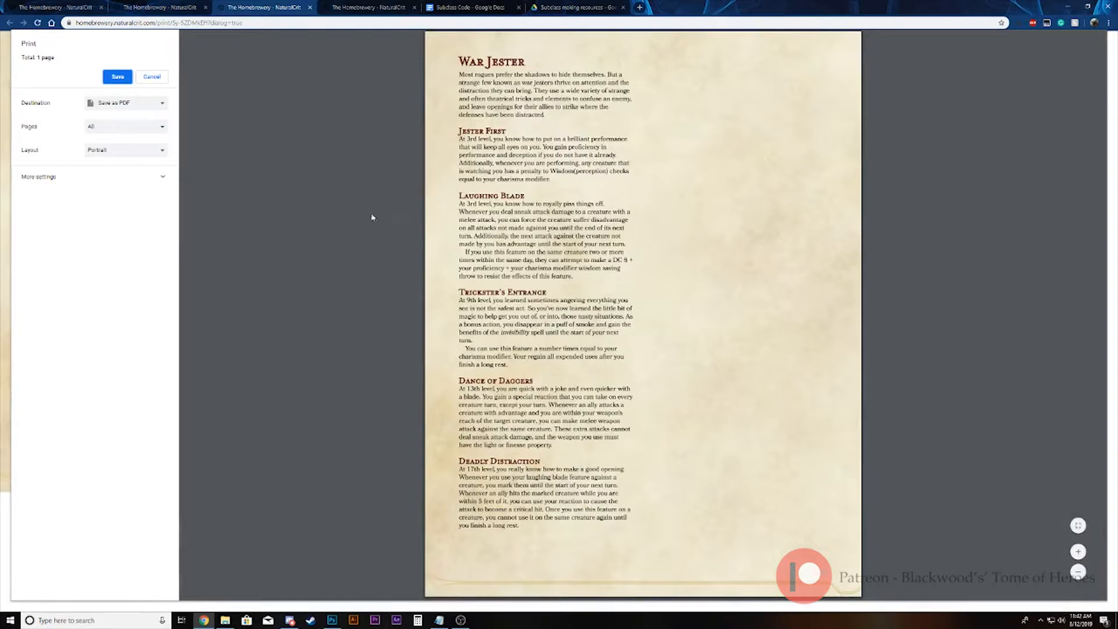
pyautogui.click(156, 108)
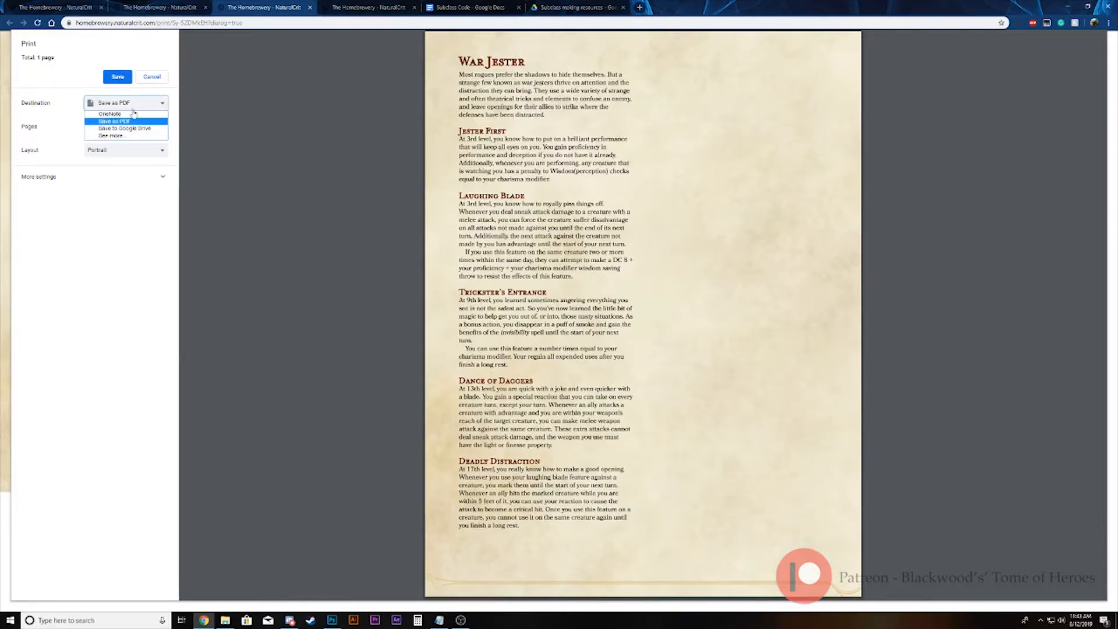
pyautogui.click(26, 106)
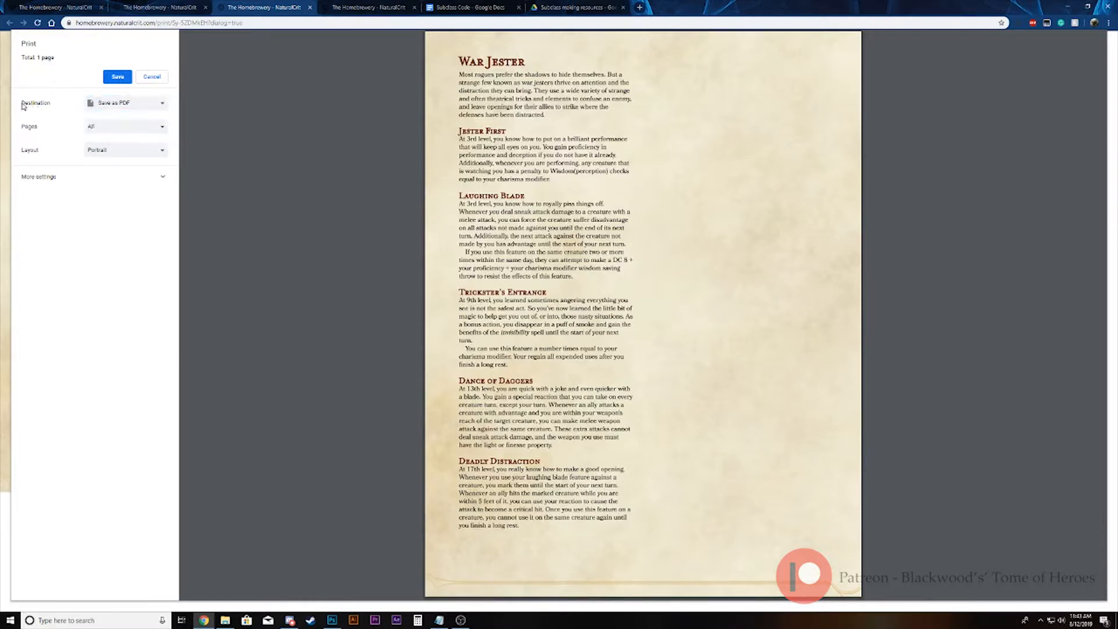
pyautogui.click(121, 103)
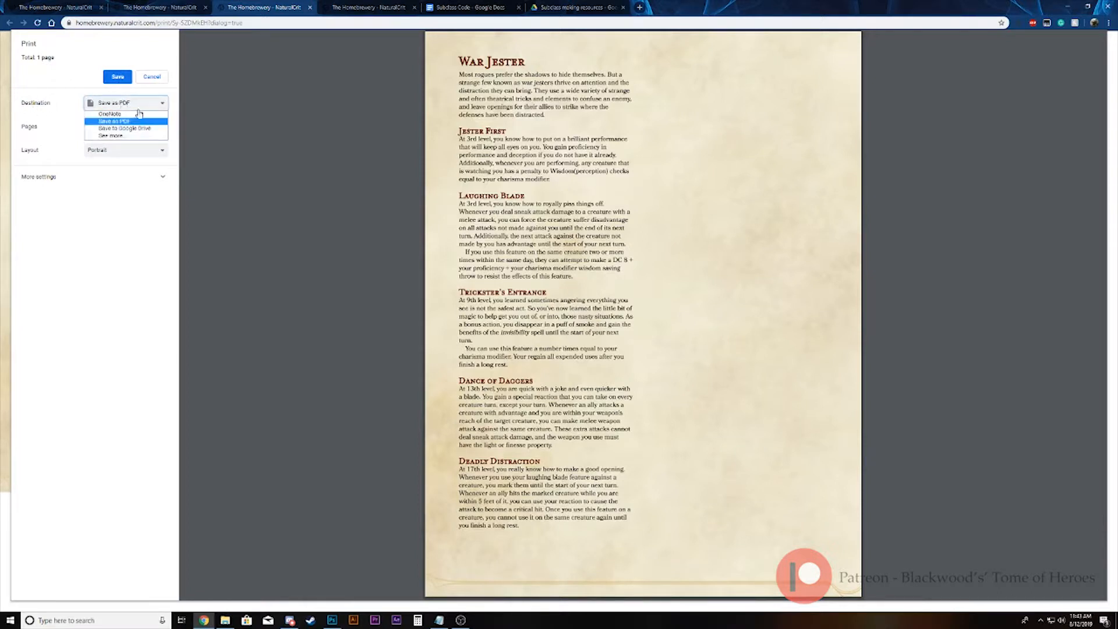
pyautogui.click(161, 123)
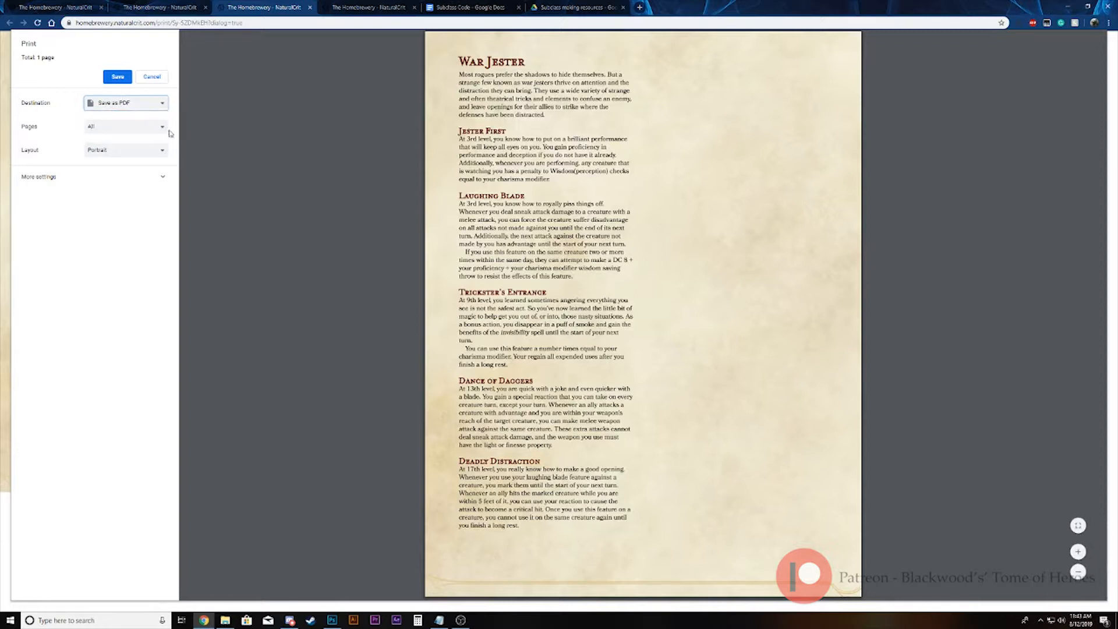
# Step: Save the PDF as "RA - Warjester" in New folder inside the PDF's folder
pyautogui.click(118, 77)
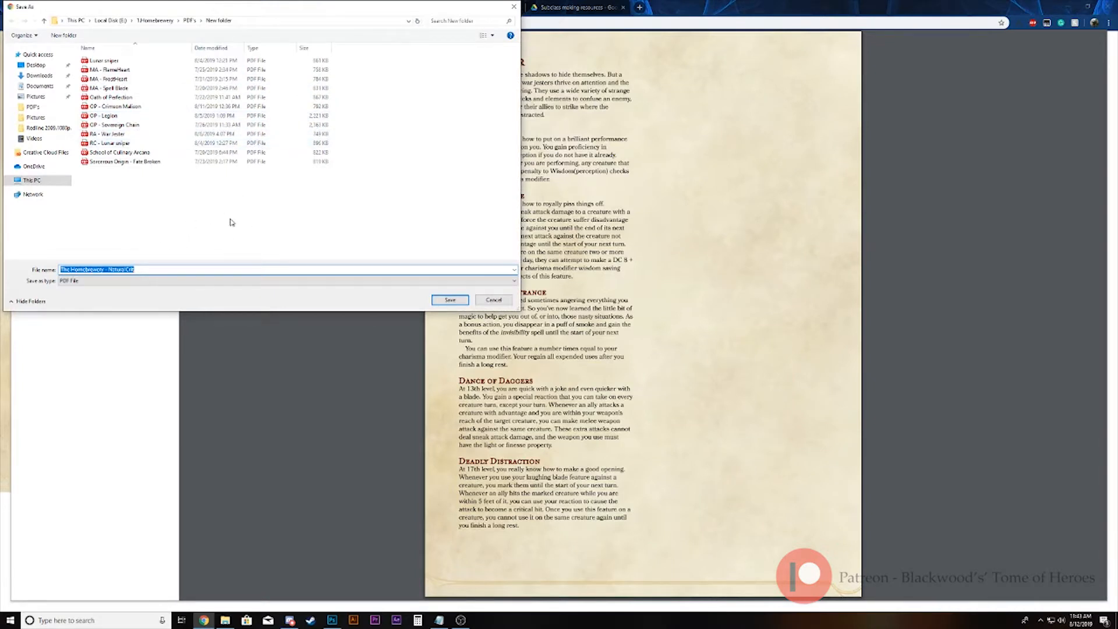
pyautogui.click(189, 21)
pyautogui.doubleClick(102, 73)
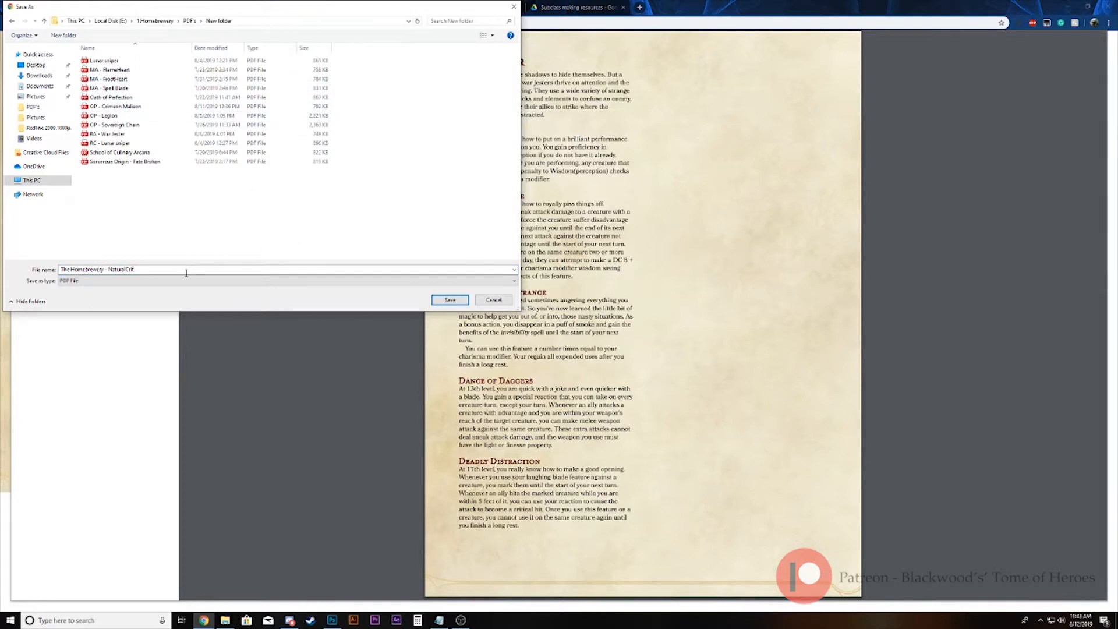
pyautogui.moveTo(185, 271); pyautogui.dragTo(61, 272)
pyautogui.write('RA')
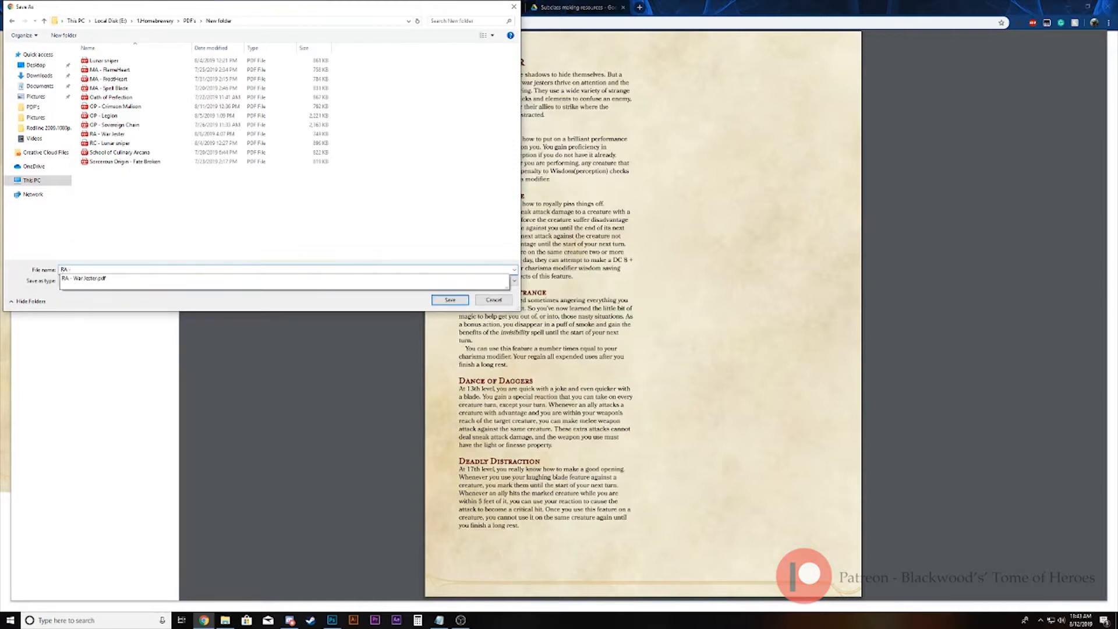
pyautogui.write(' - Wajester')
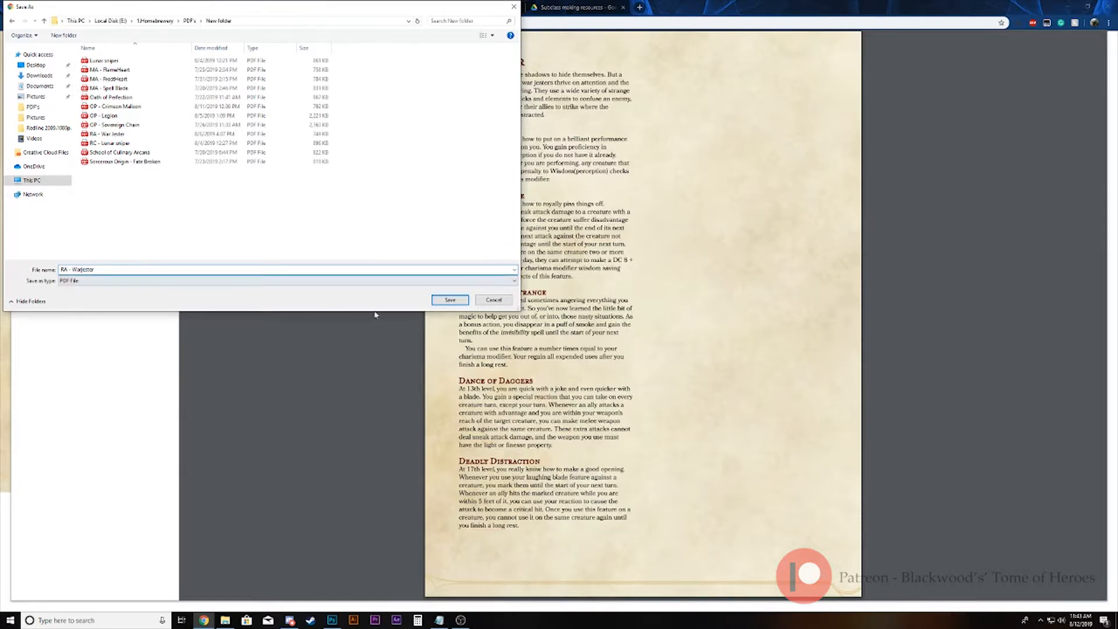
pyautogui.click(458, 303)
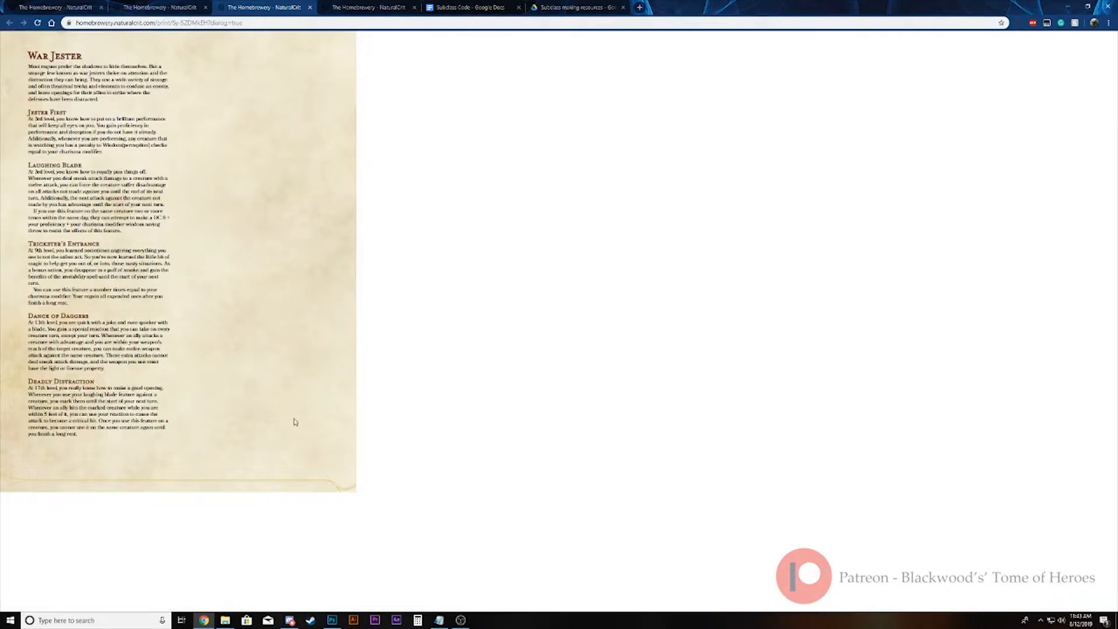
# Step: Look for the saved PDF with File Explorer in the PDFs folder of Homebrew stuff under Pictures
pyautogui.click(225, 620)
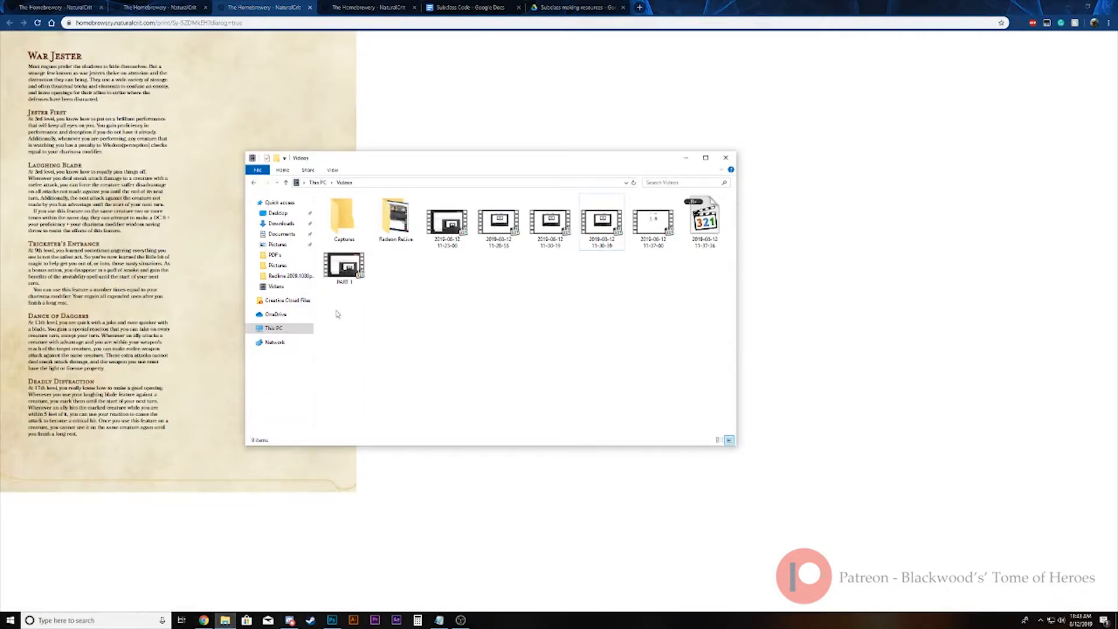
pyautogui.click(281, 244)
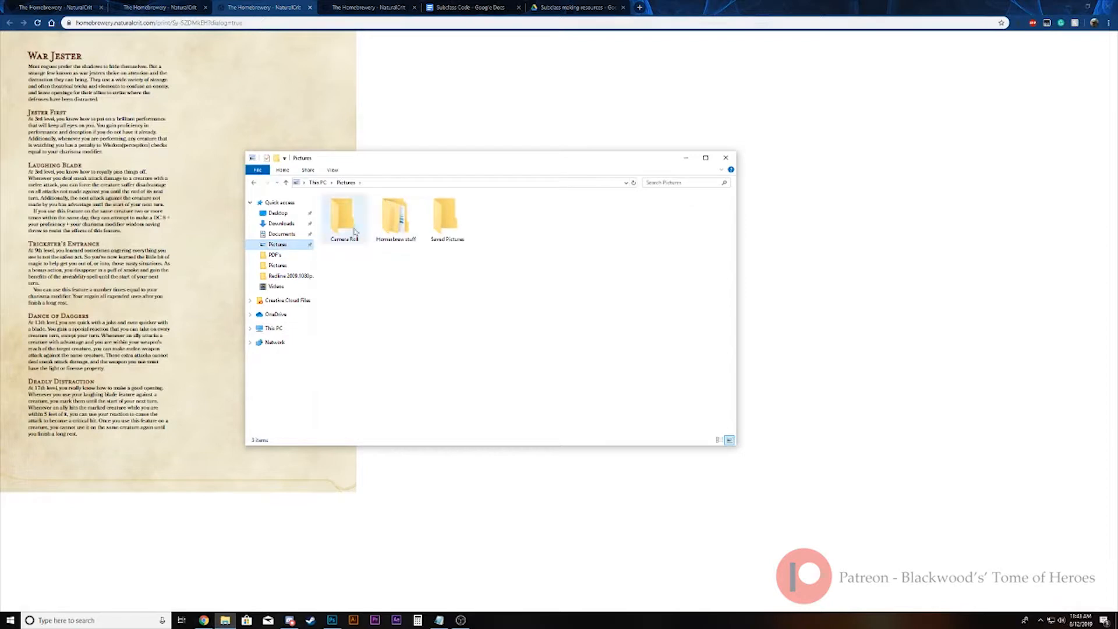
pyautogui.doubleClick(410, 226)
pyautogui.doubleClick(401, 234)
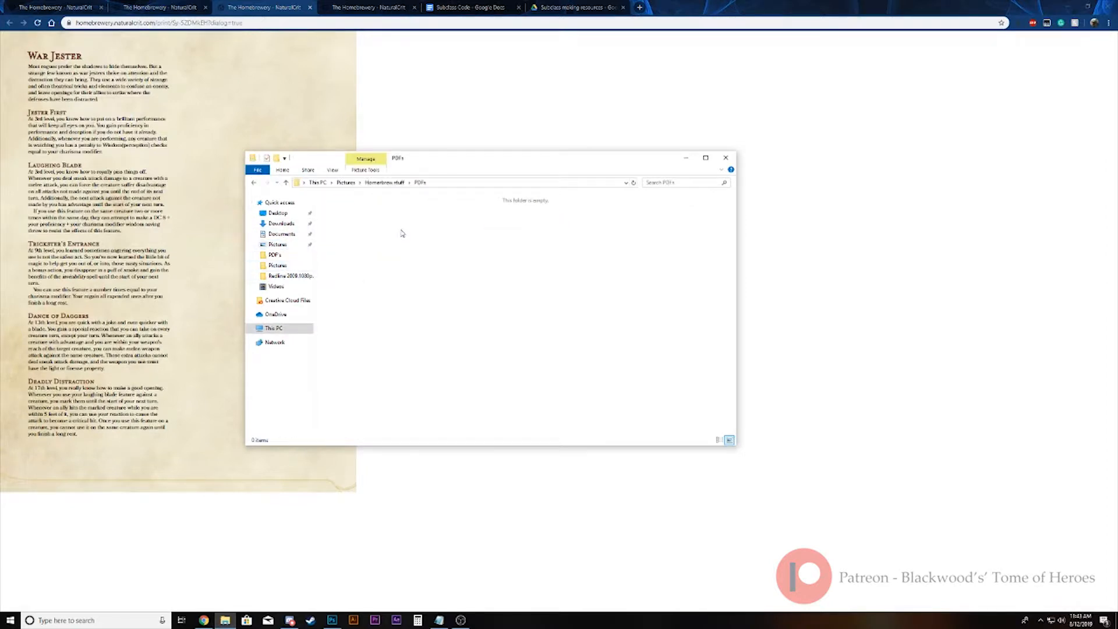
pyautogui.click(254, 183)
# Step: Open the RA - Warjester PDF from New folder inside 1.Homebrewery's PDF's folder on Local Disk (E:), and maximize its window
pyautogui.click(281, 327)
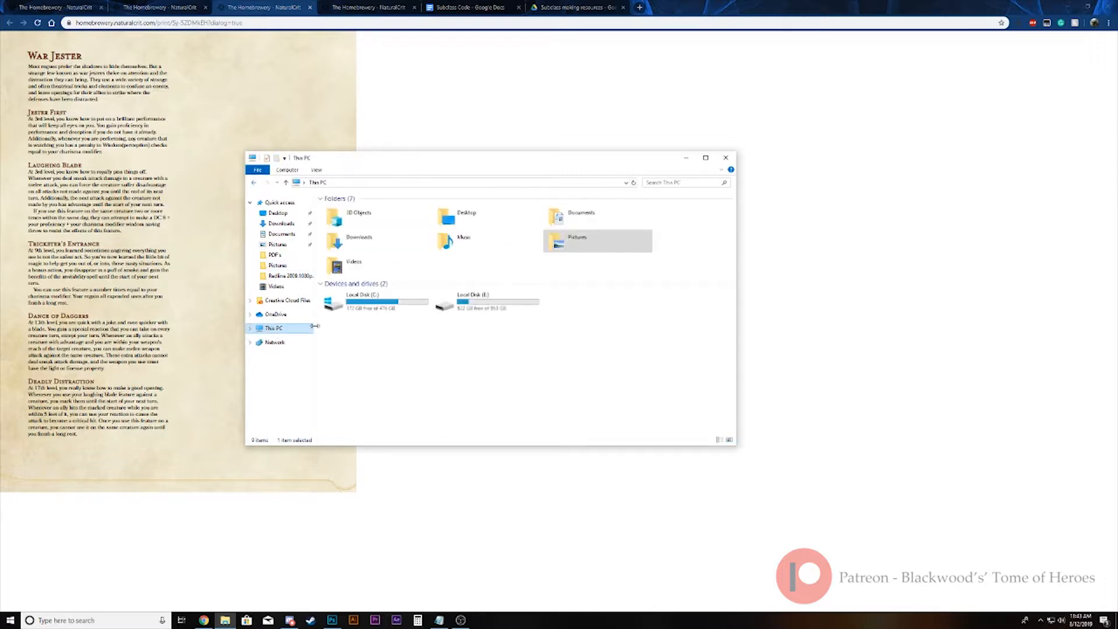
pyautogui.doubleClick(469, 300)
pyautogui.doubleClick(373, 208)
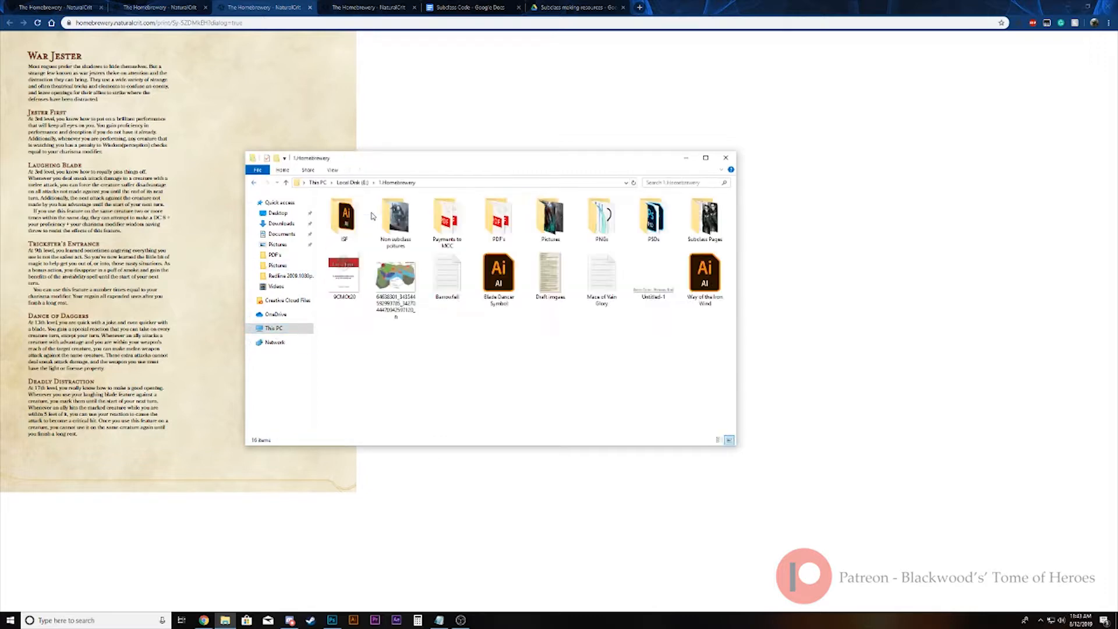
pyautogui.doubleClick(497, 218)
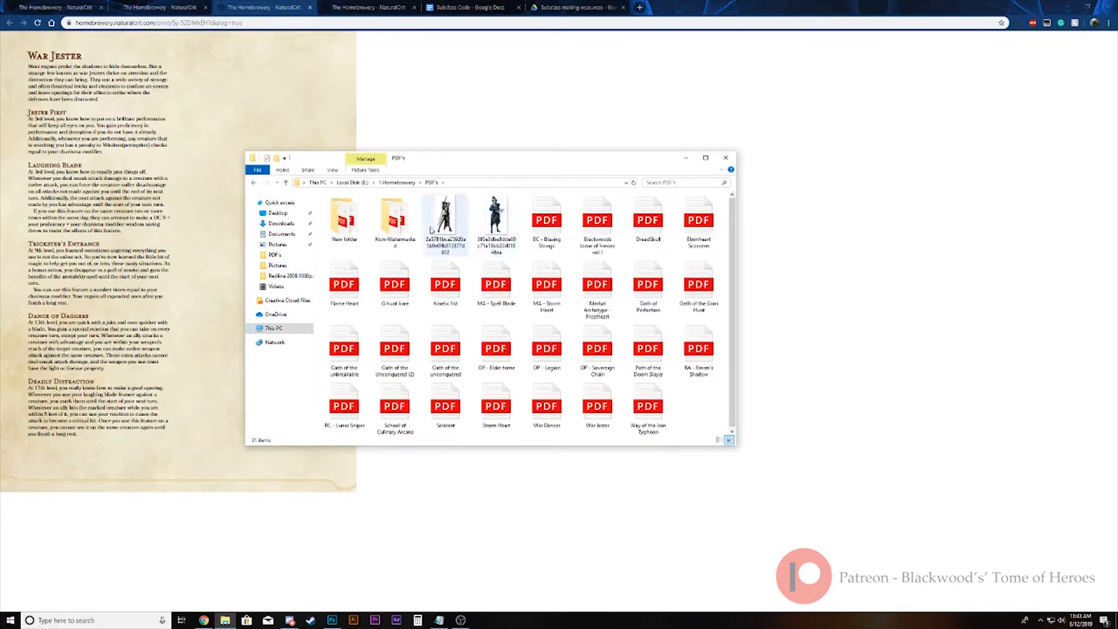
pyautogui.doubleClick(348, 229)
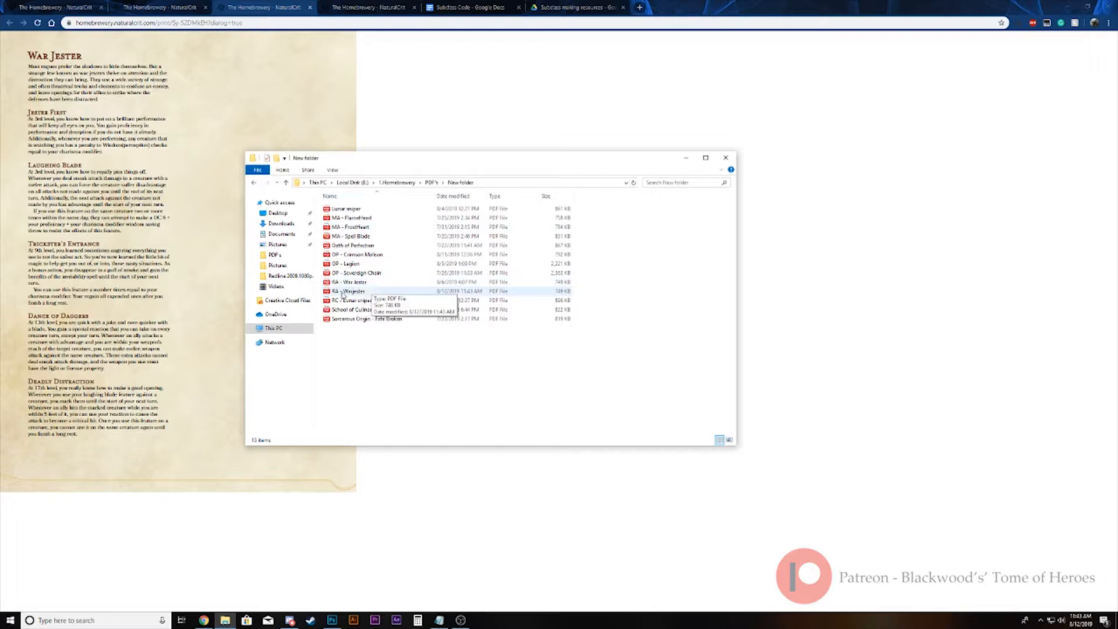
pyautogui.doubleClick(342, 294)
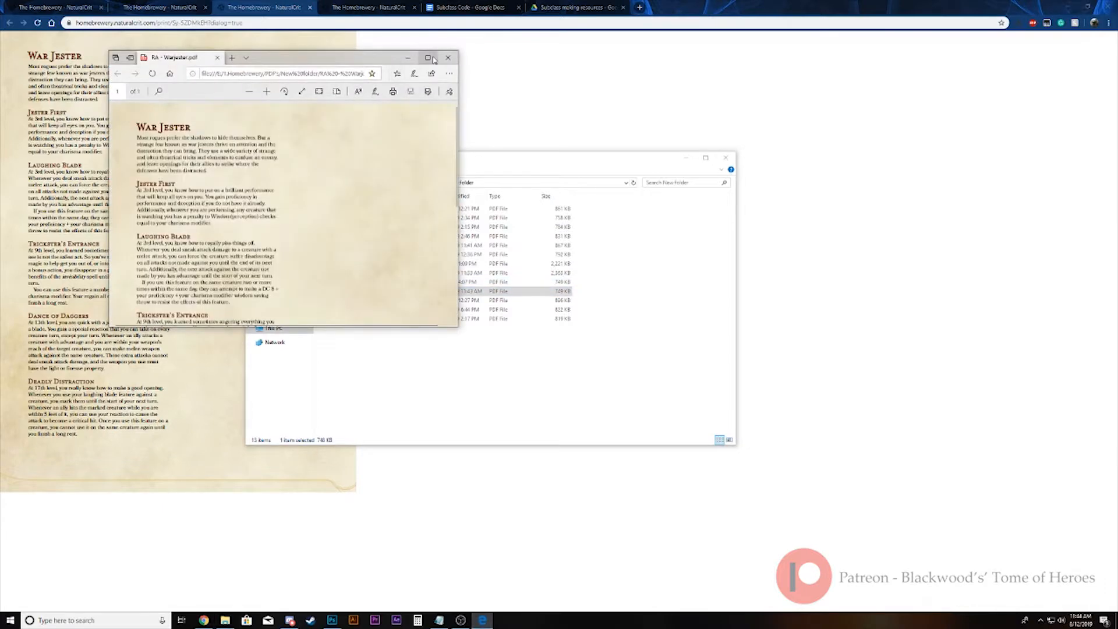
pyautogui.click(436, 56)
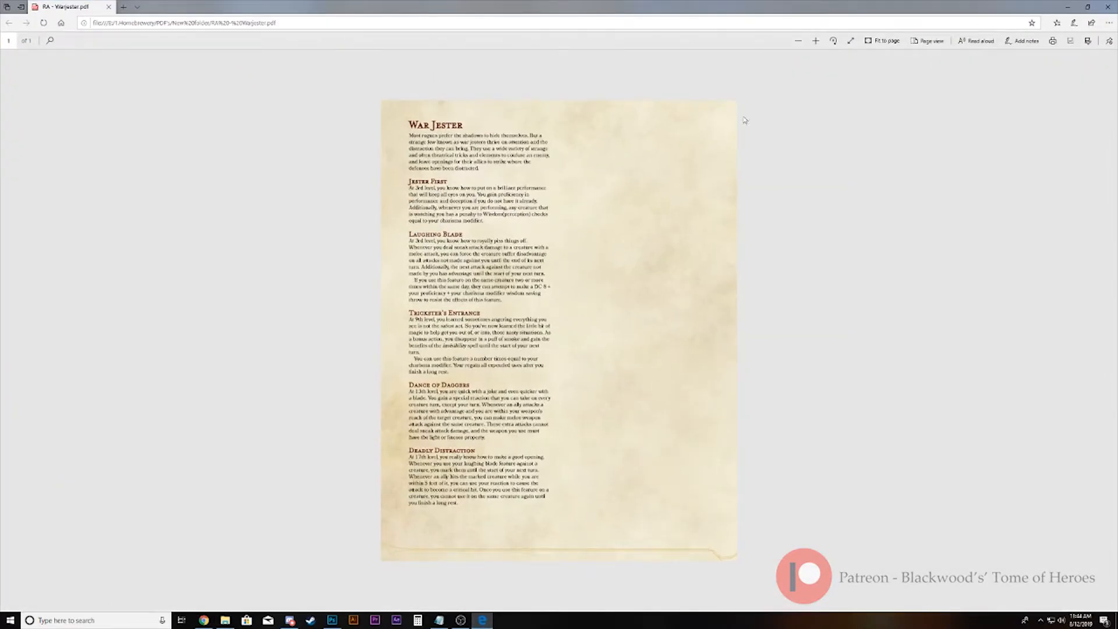
# Step: Examine the exported War Jester page enlarged, from its title through the Deadly Distraction section
pyautogui.click(817, 42)
pyautogui.click(817, 42)
pyautogui.click(817, 42)
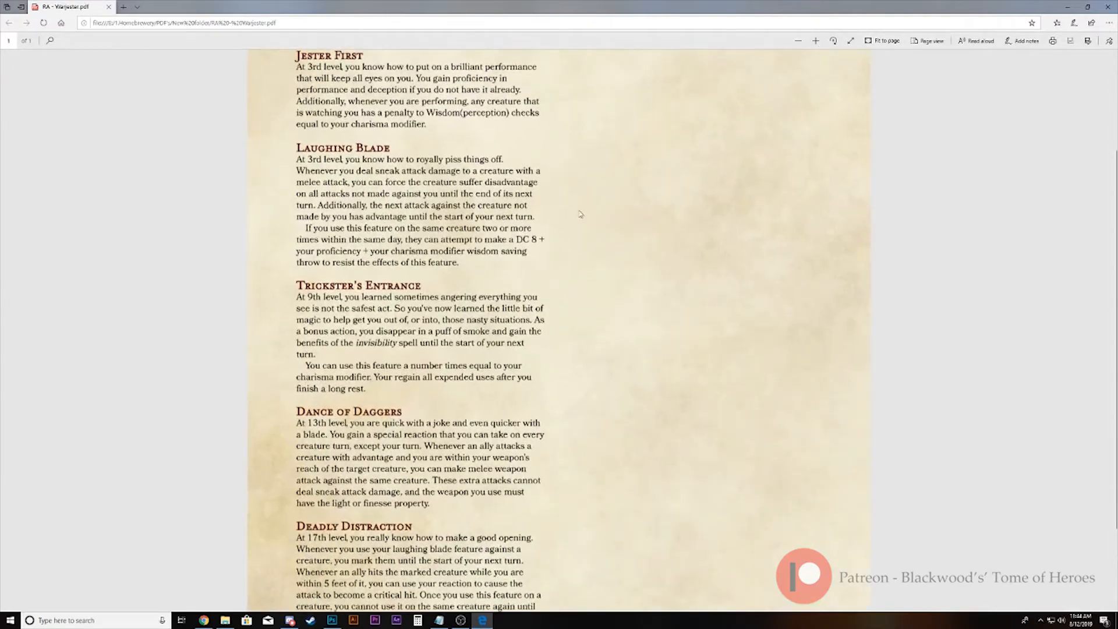
pyautogui.scroll(3, 579, 327)
pyautogui.scroll(-5, 598, 314)
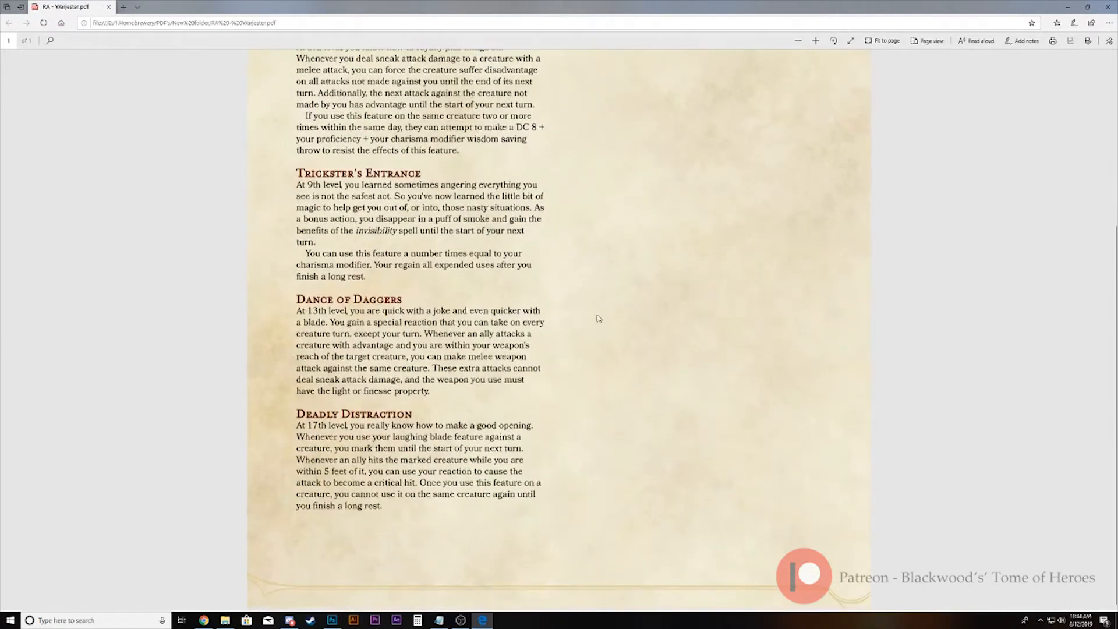
pyautogui.scroll(5, 600, 313)
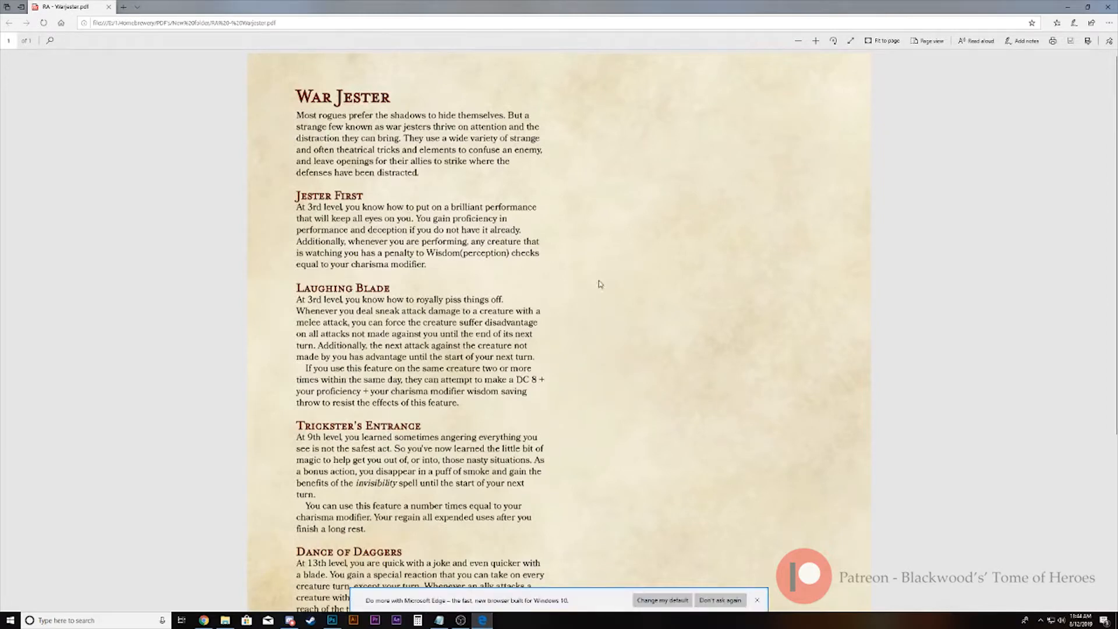
pyautogui.scroll(-1, 615, 260)
pyautogui.scroll(-5, 605, 256)
pyautogui.scroll(5, 594, 262)
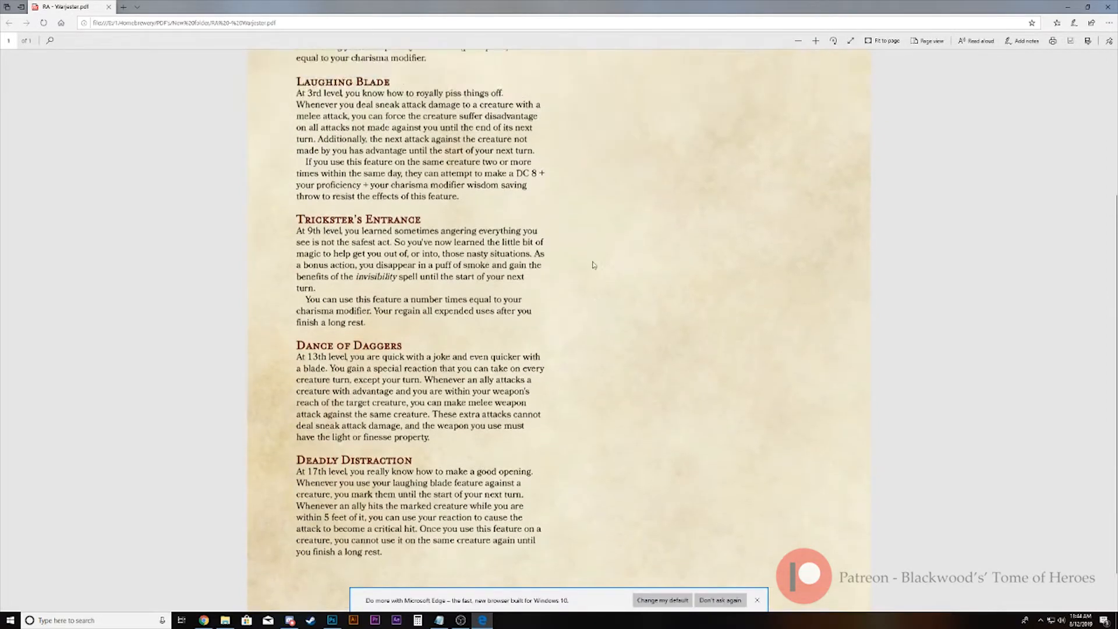
pyautogui.scroll(-5, 598, 266)
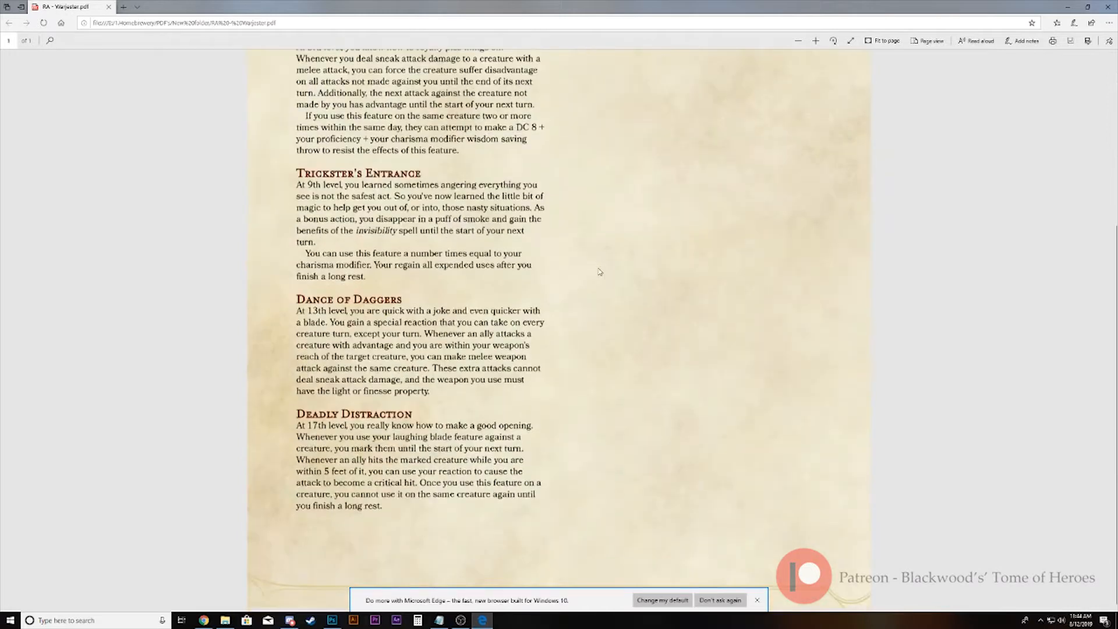
pyautogui.scroll(5, 619, 346)
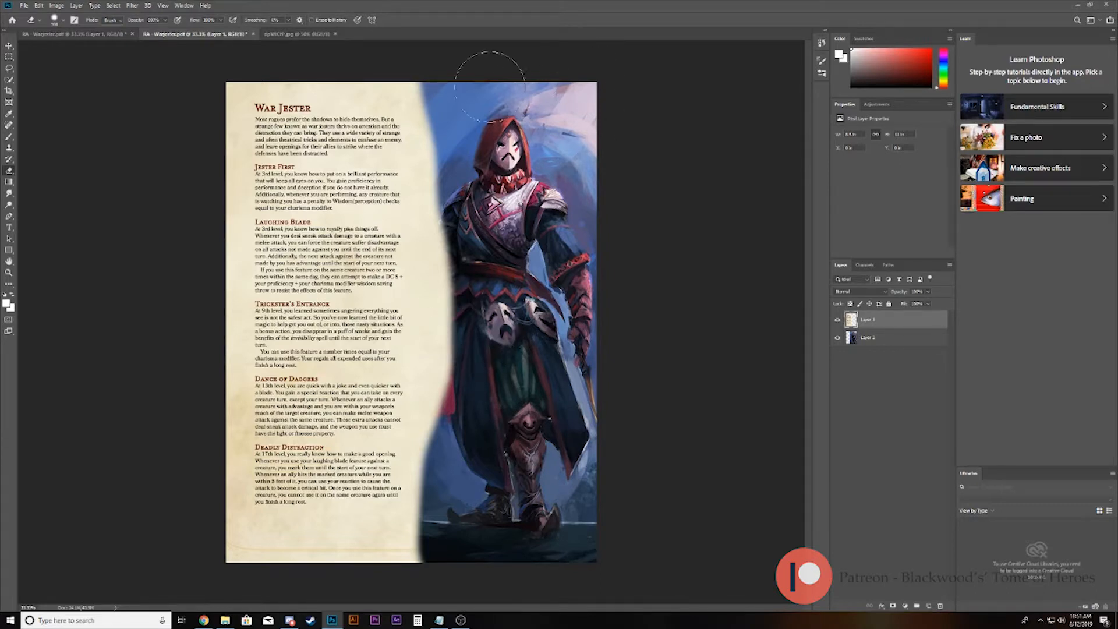
# Step: In Photoshop, try erasing the parchment edge closer to the text with the large soft eraser, and undo the stroke
pyautogui.click(442, 545)
pyautogui.moveTo(442, 546)
pyautogui.mouseDown()
pyautogui.moveTo(431, 378)
pyautogui.moveTo(445, 250)
pyautogui.moveTo(419, 87)
pyautogui.mouseUp()
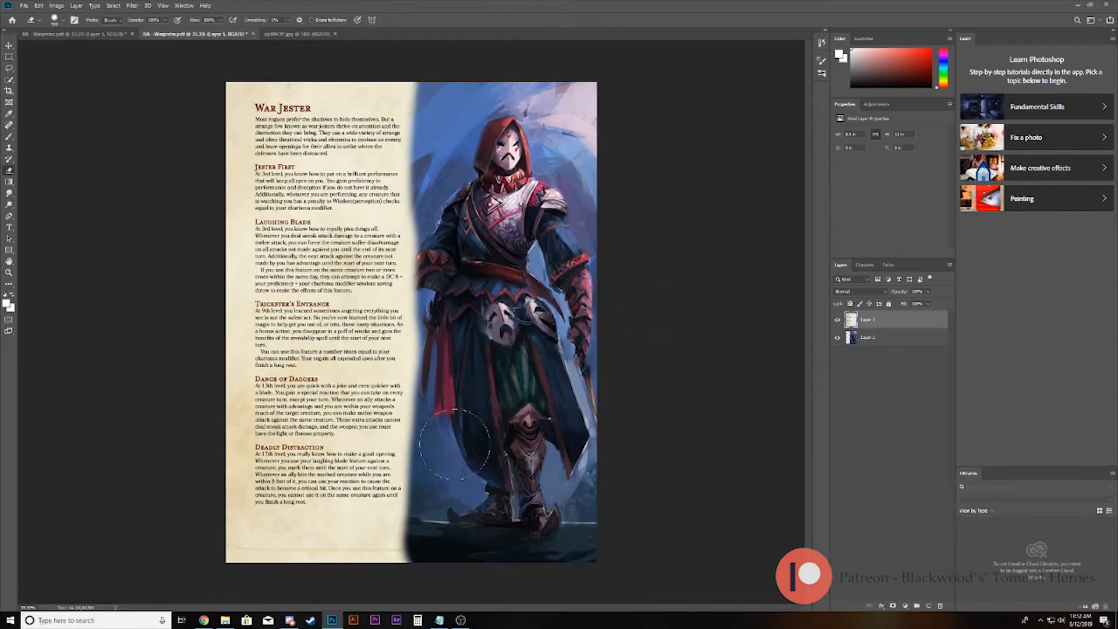
pyautogui.hotkey('ctrl', 'z')
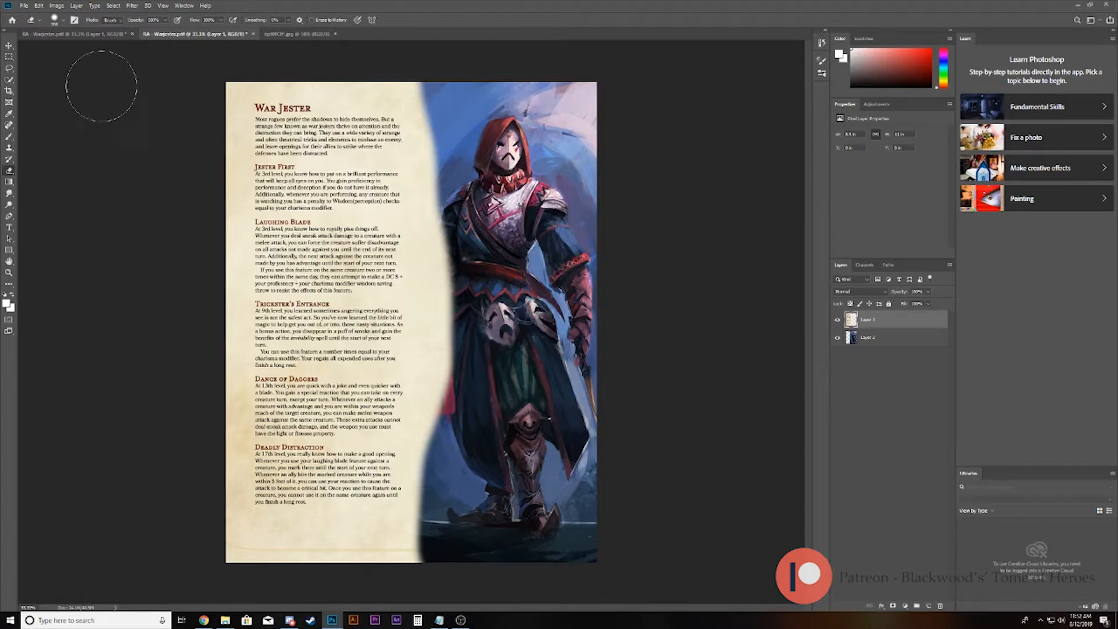
# Step: Try erasing the parchment edge around the jester with a smaller, harder eraser, and undo the stroke
pyautogui.click(63, 21)
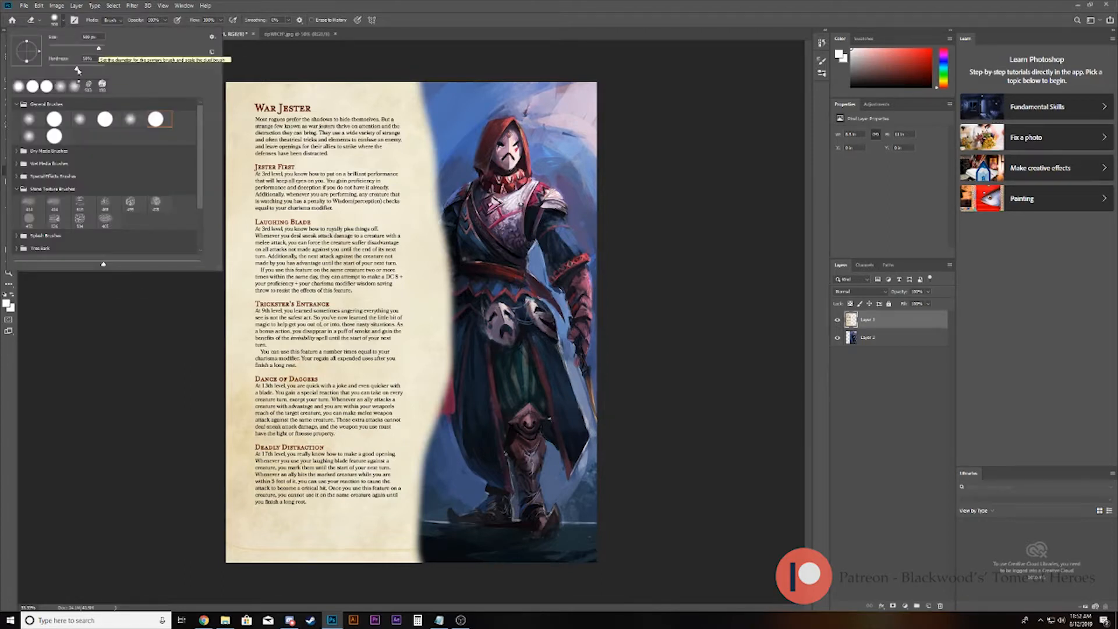
pyautogui.moveTo(77, 70); pyautogui.dragTo(66, 47)
pyautogui.click(118, 317)
pyautogui.moveTo(434, 139)
pyautogui.mouseDown()
pyautogui.moveTo(431, 192)
pyautogui.moveTo(451, 263)
pyautogui.moveTo(438, 381)
pyautogui.moveTo(462, 293)
pyautogui.moveTo(437, 429)
pyautogui.mouseUp()
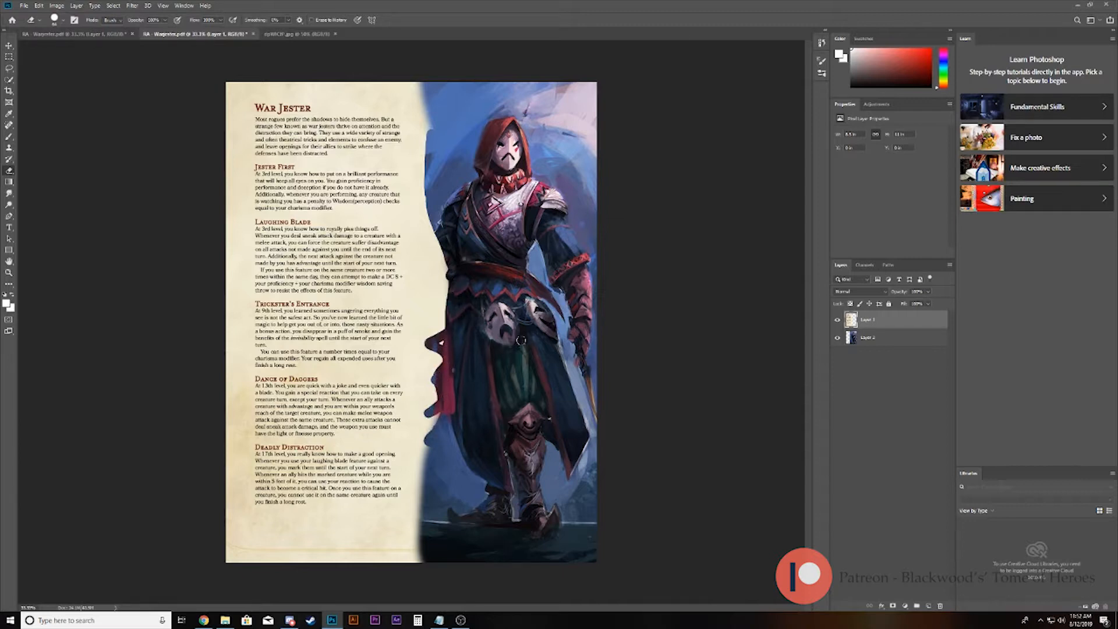
pyautogui.hotkey('ctrl', 'z')
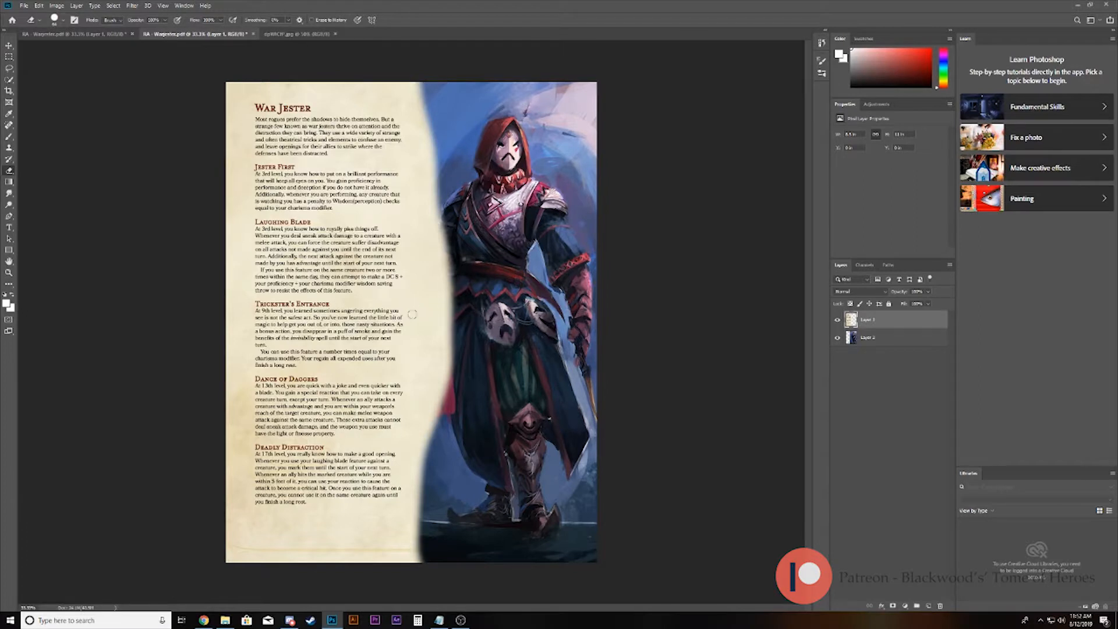
# Step: Undo the remaining parchment erasing and collapse the Stone Texture and paint structure groups in the Brush tool's presets
pyautogui.hotkey('ctrl', 'z')
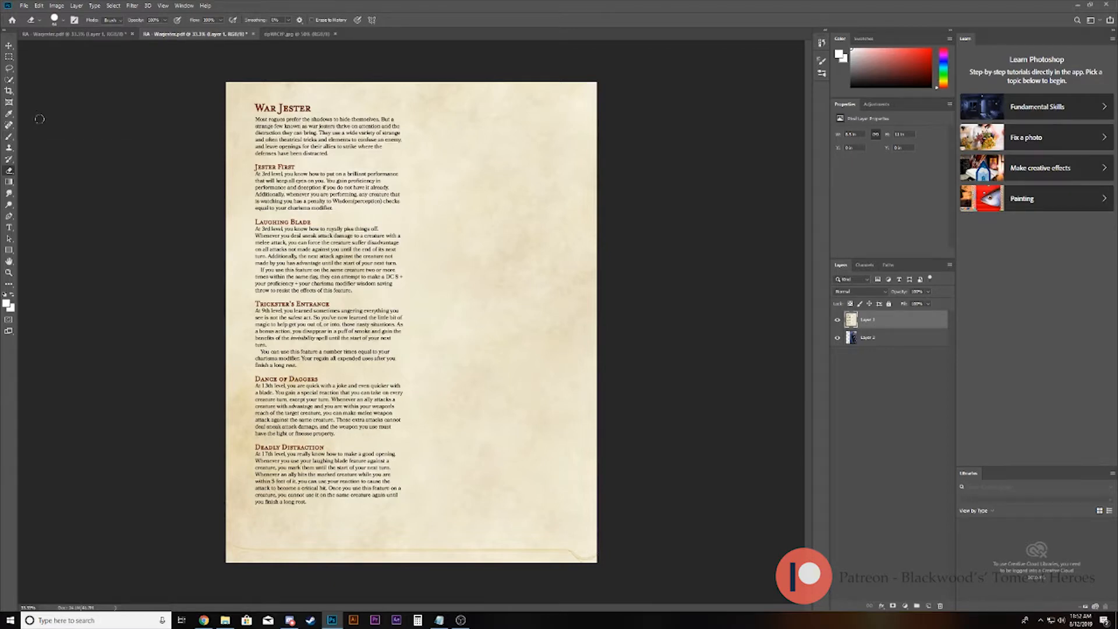
pyautogui.click(9, 138)
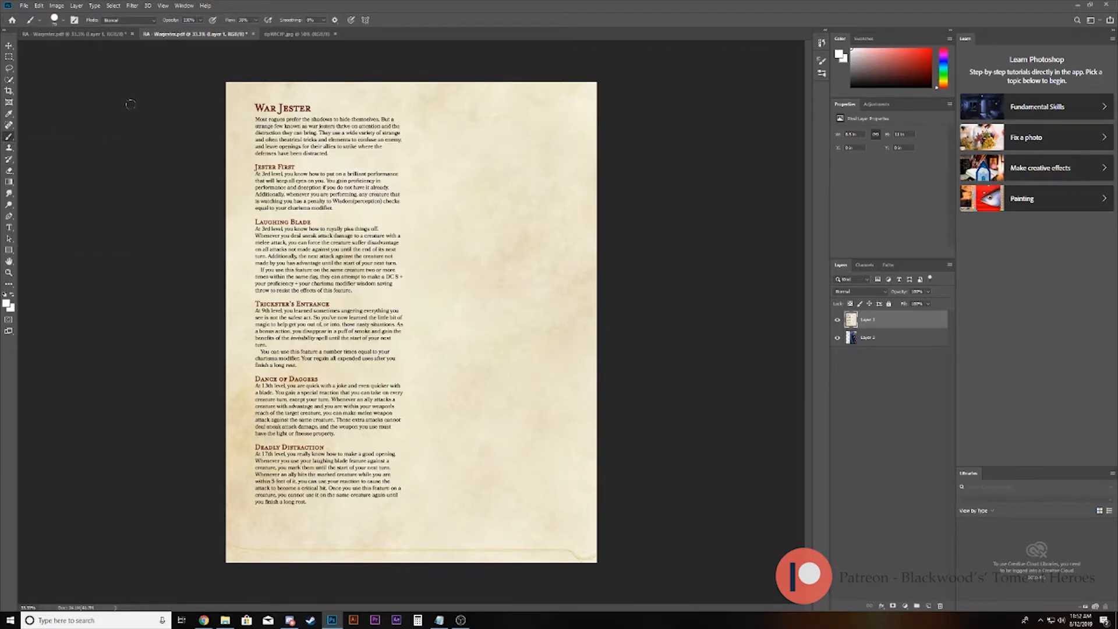
pyautogui.click(154, 25)
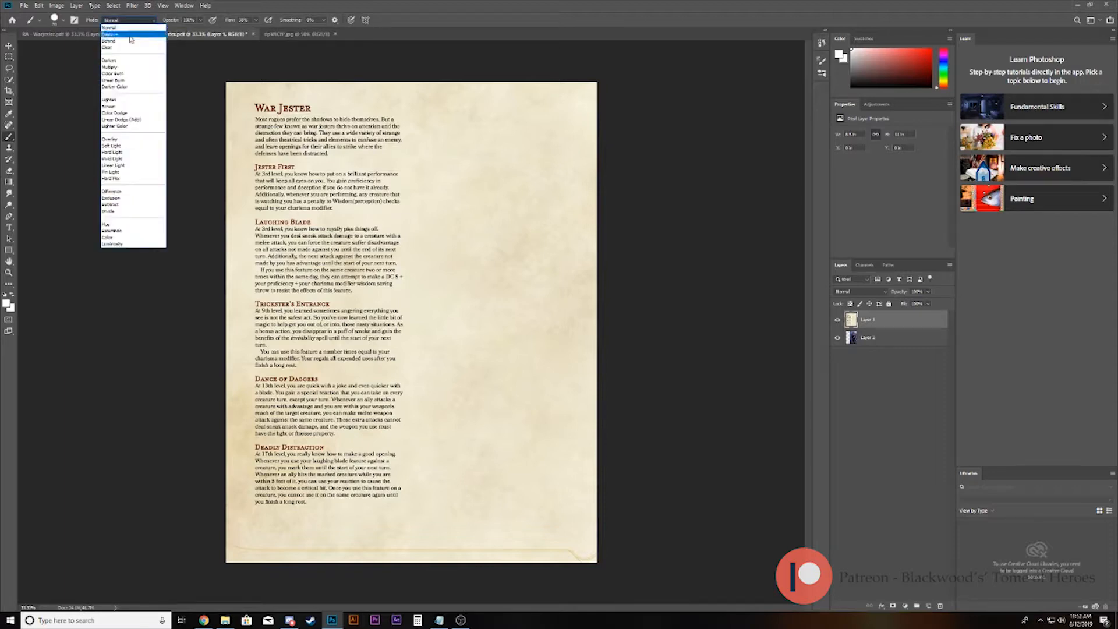
pyautogui.click(31, 77)
pyautogui.click(64, 21)
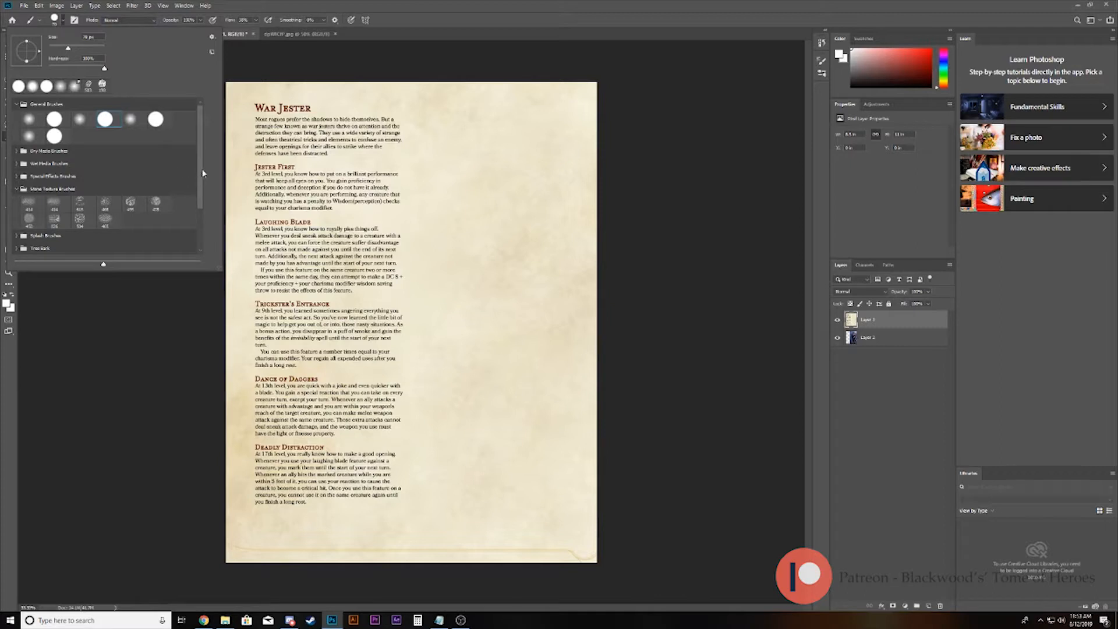
pyautogui.moveTo(200, 168)
pyautogui.mouseDown()
pyautogui.moveTo(200, 179)
pyautogui.moveTo(199, 165)
pyautogui.mouseUp()
pyautogui.click(17, 189)
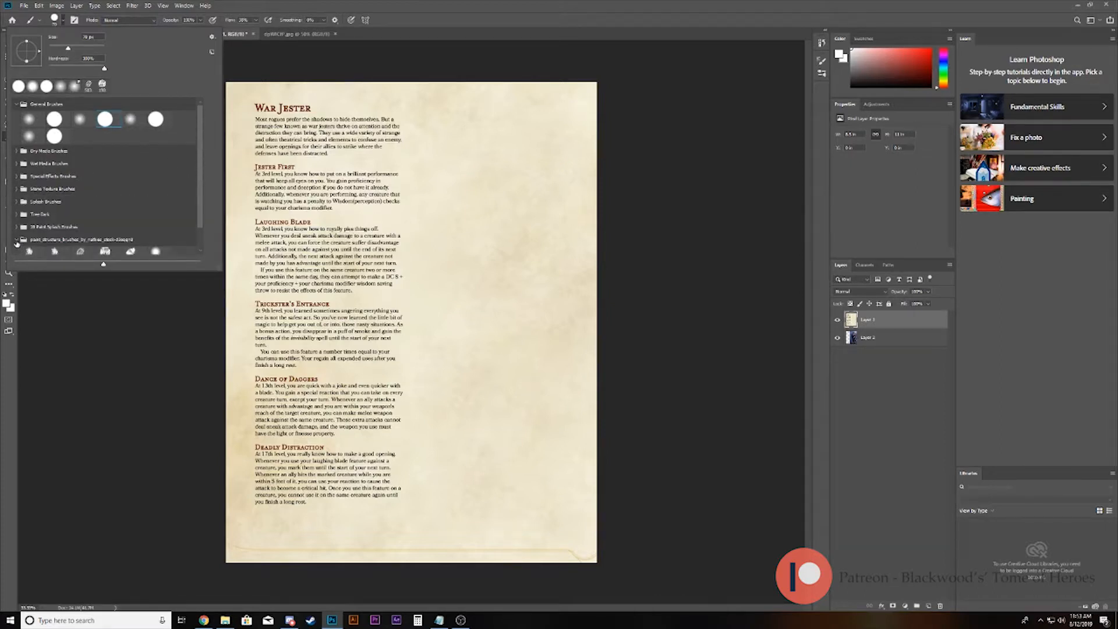
pyautogui.click(17, 240)
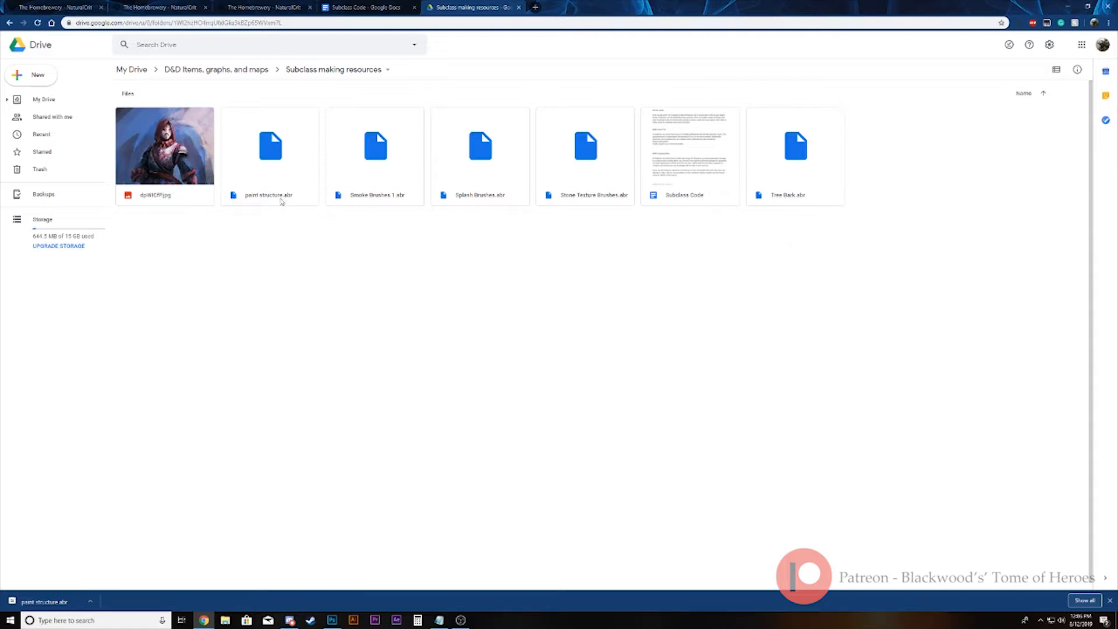
# Step: Download paint structure.abr from Google Drive's "Subclass making resources" folder and show the downloaded file in its folder
pyautogui.doubleClick(286, 165)
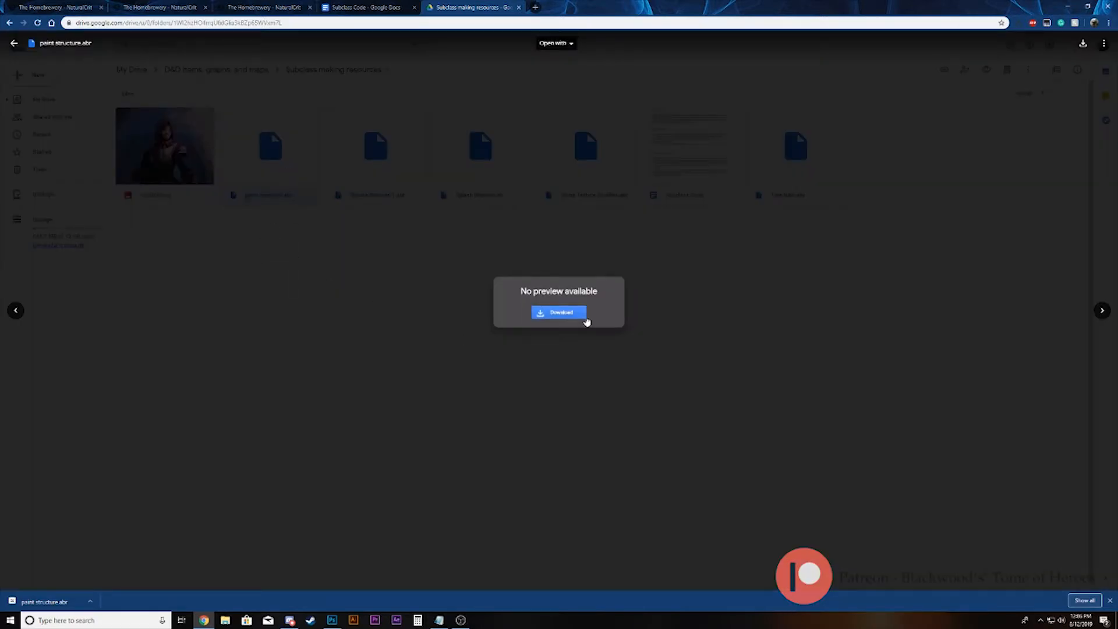
pyautogui.click(577, 315)
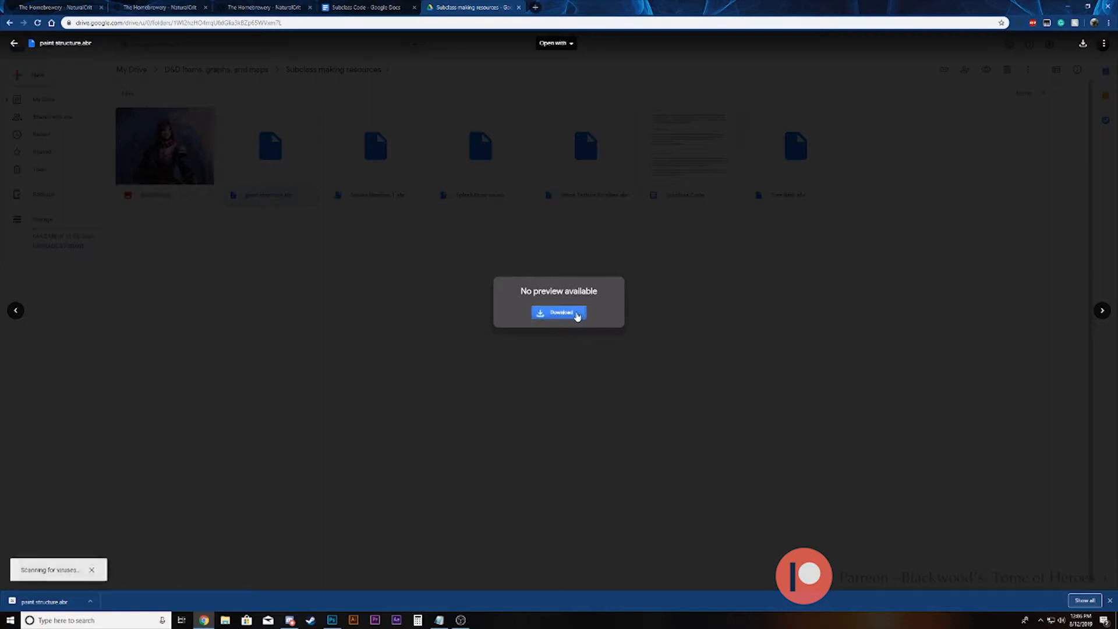
pyautogui.click(90, 601)
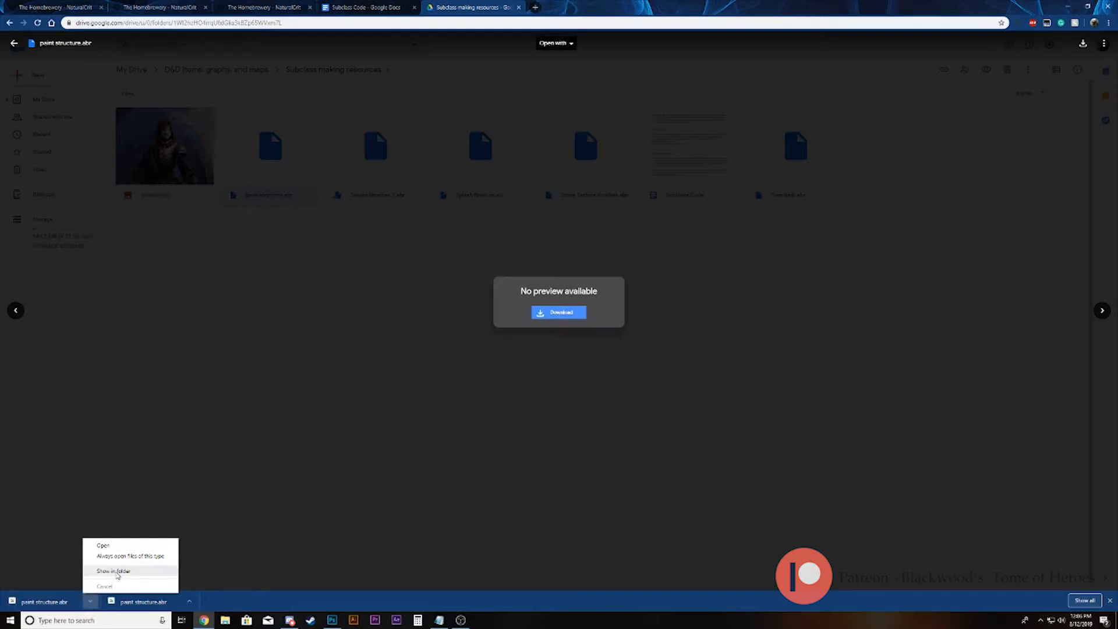
pyautogui.click(114, 571)
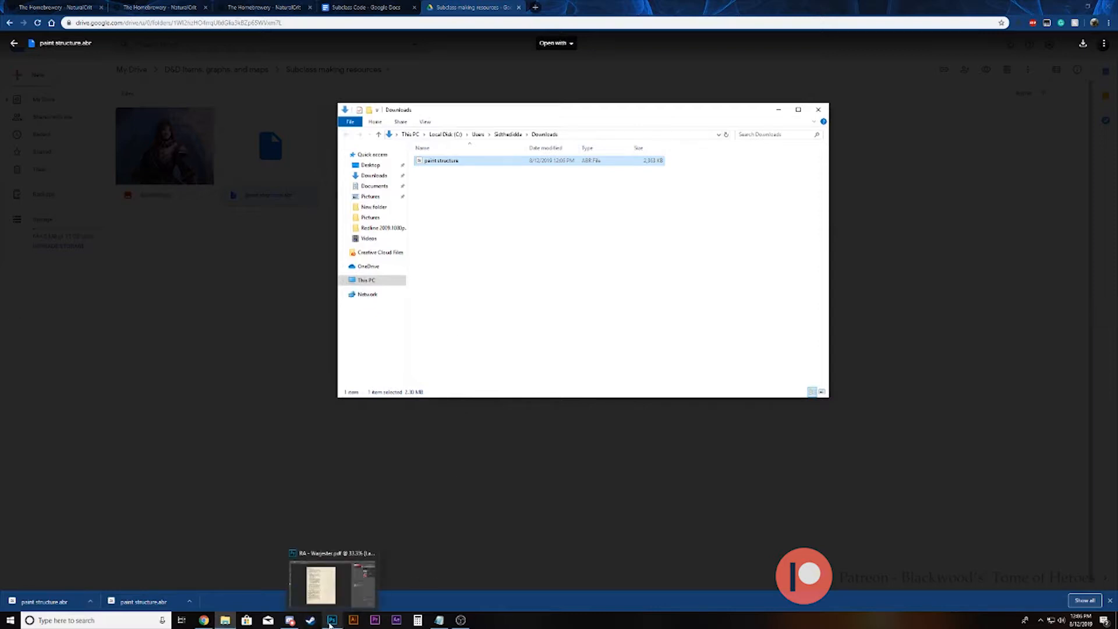
# Step: Switch to Photoshop and import the paint structure ABR file into the Eraser's brush presets
pyautogui.click(331, 622)
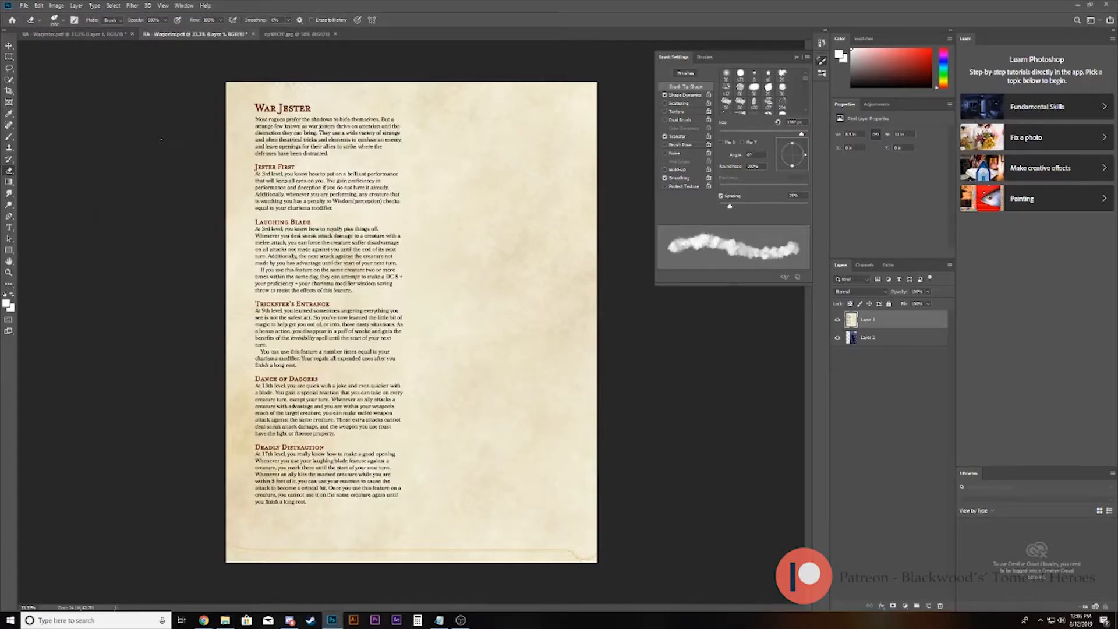
pyautogui.click(822, 61)
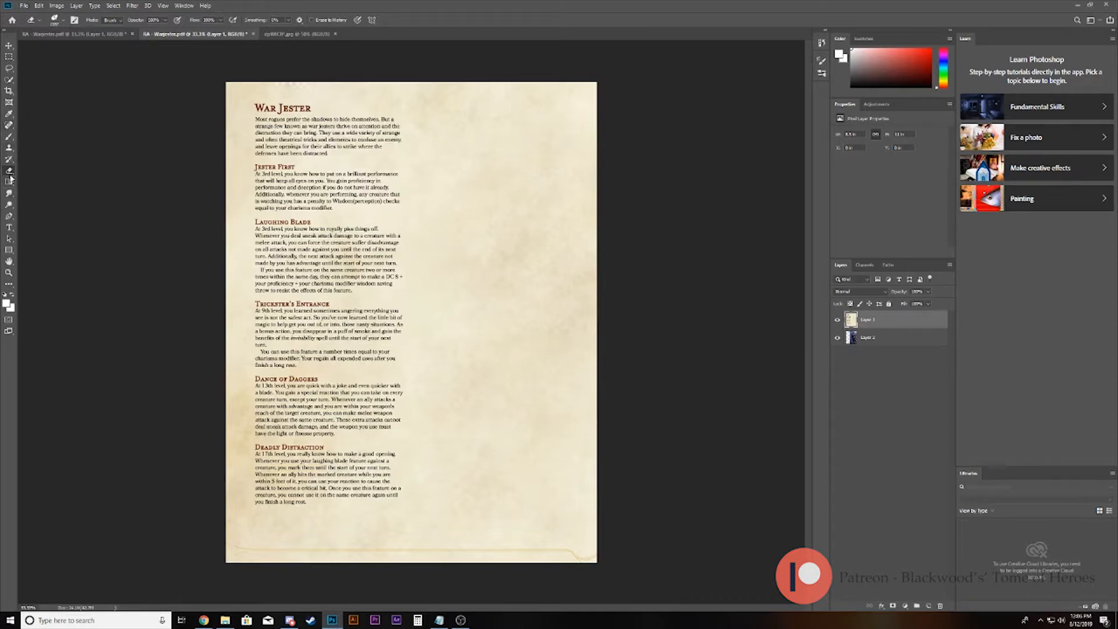
pyautogui.click(62, 24)
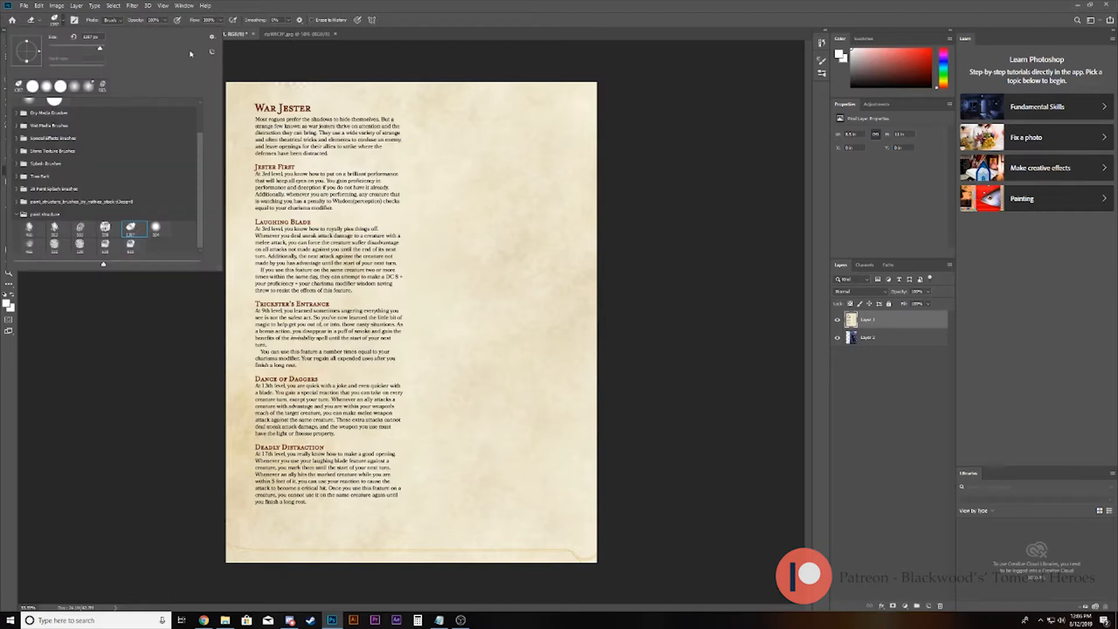
pyautogui.click(211, 37)
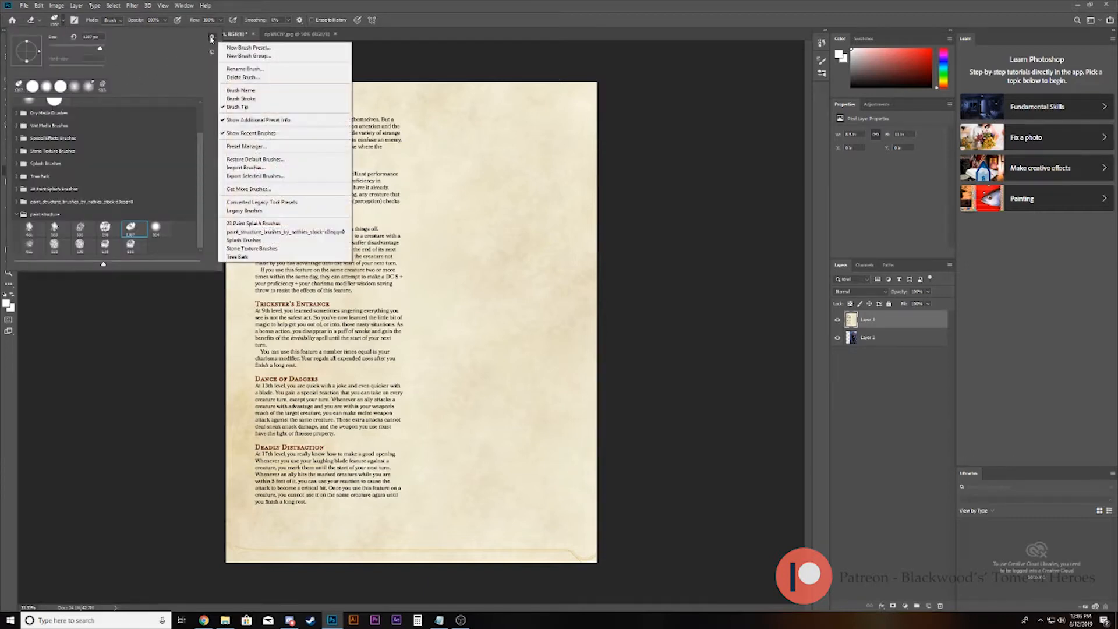
pyautogui.click(273, 168)
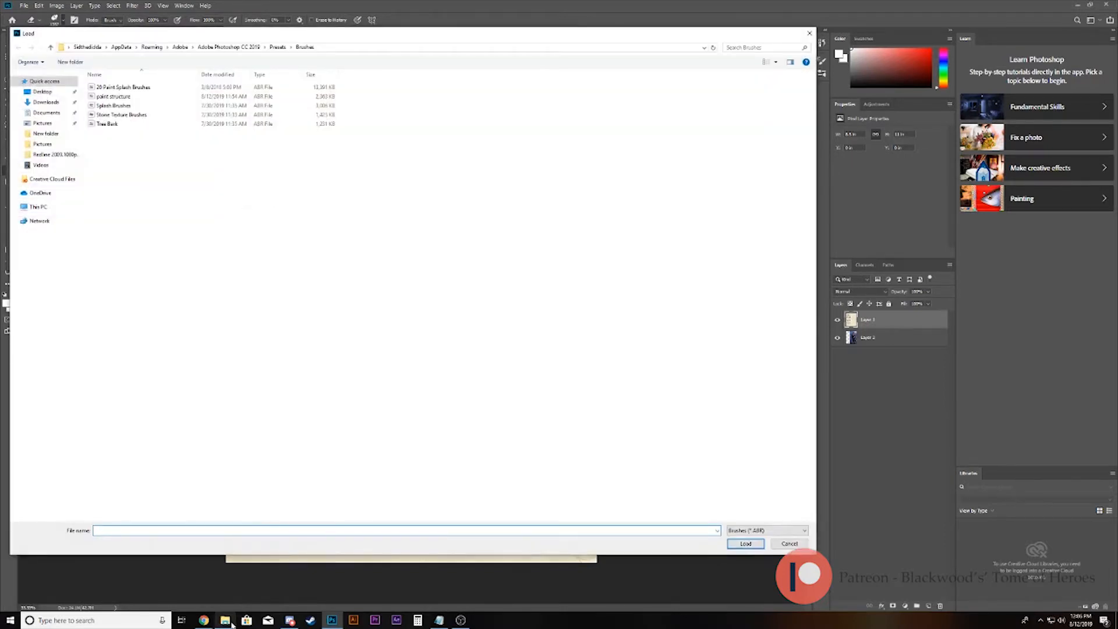
pyautogui.click(232, 624)
pyautogui.moveTo(449, 163)
pyautogui.mouseDown()
pyautogui.moveTo(373, 138)
pyautogui.moveTo(225, 217)
pyautogui.moveTo(470, 190)
pyautogui.moveTo(471, 166)
pyautogui.mouseUp()
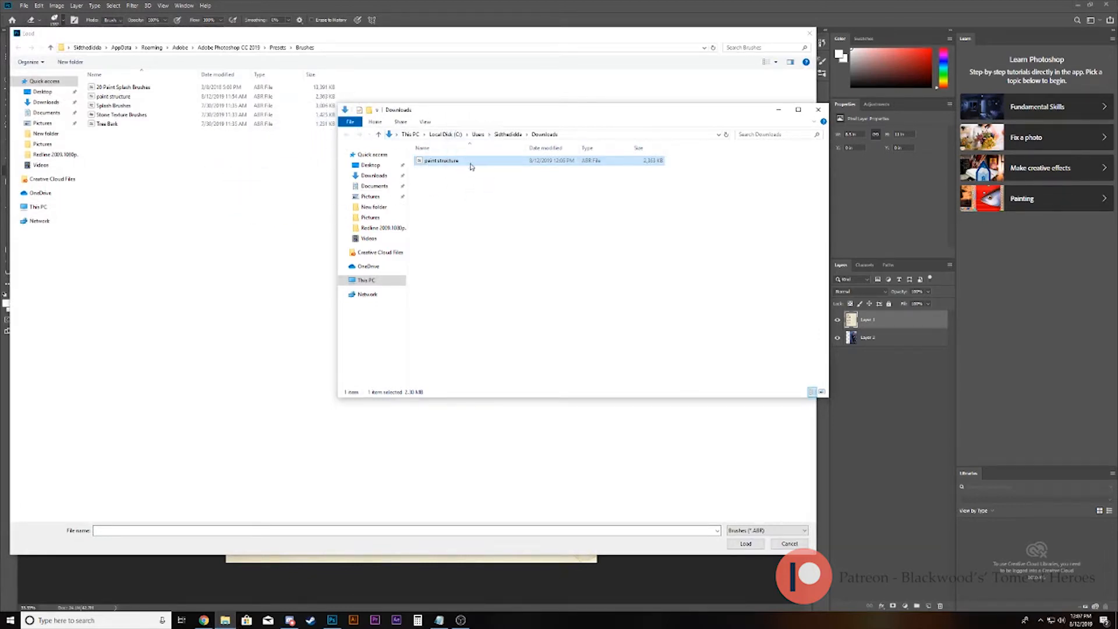
pyautogui.click(818, 110)
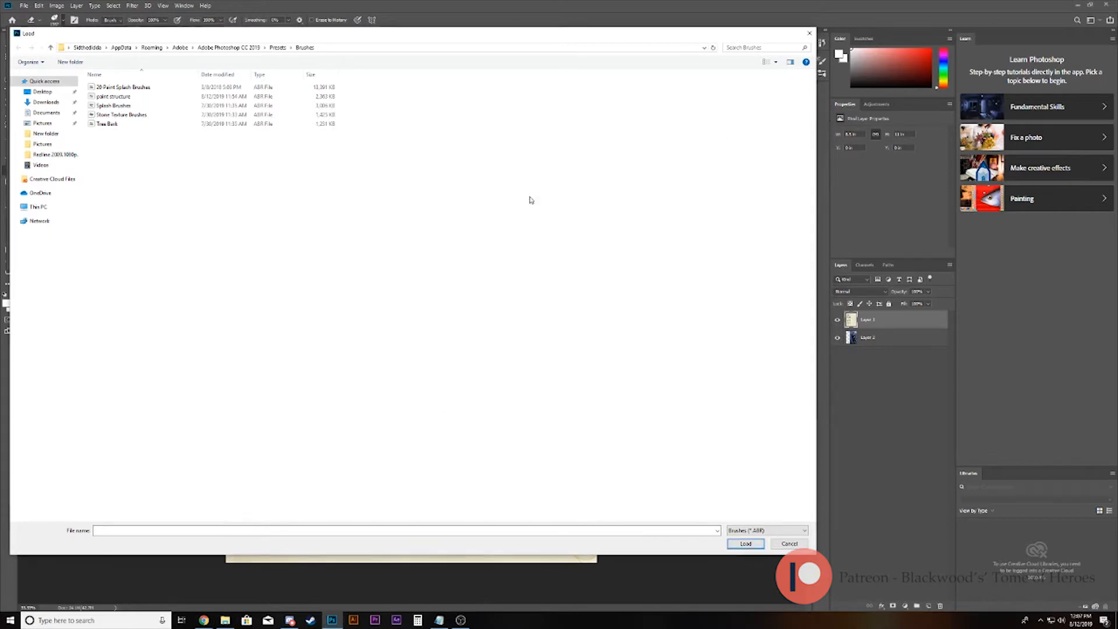
pyautogui.doubleClick(163, 97)
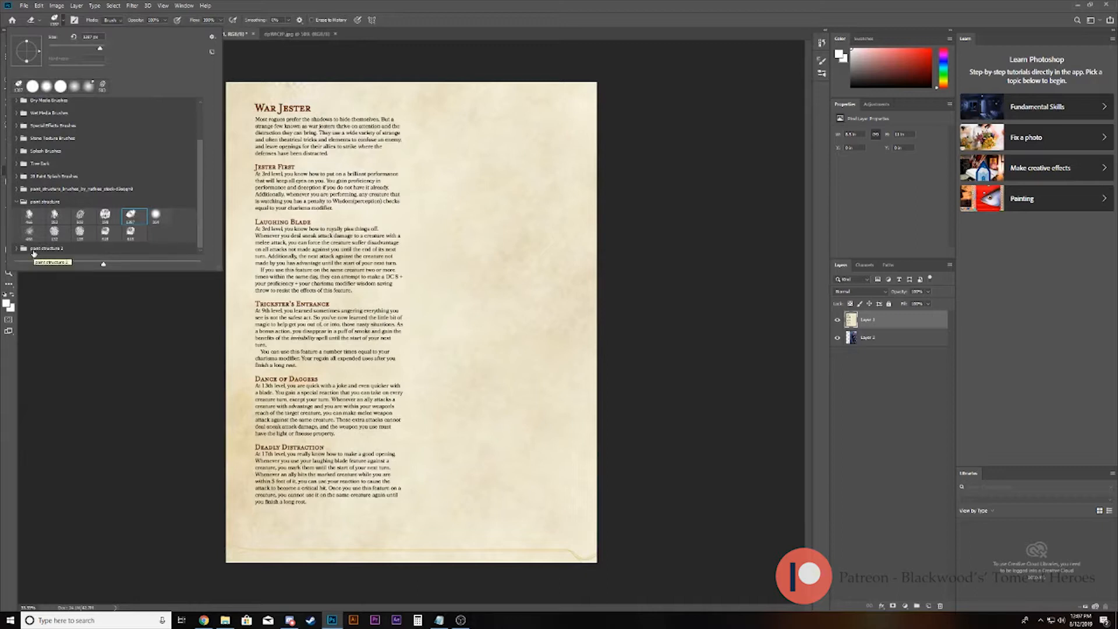
# Step: Try erasing the parchment over the jester with the large splatter brush from the paint structure group, and undo the strokes
pyautogui.doubleClick(137, 216)
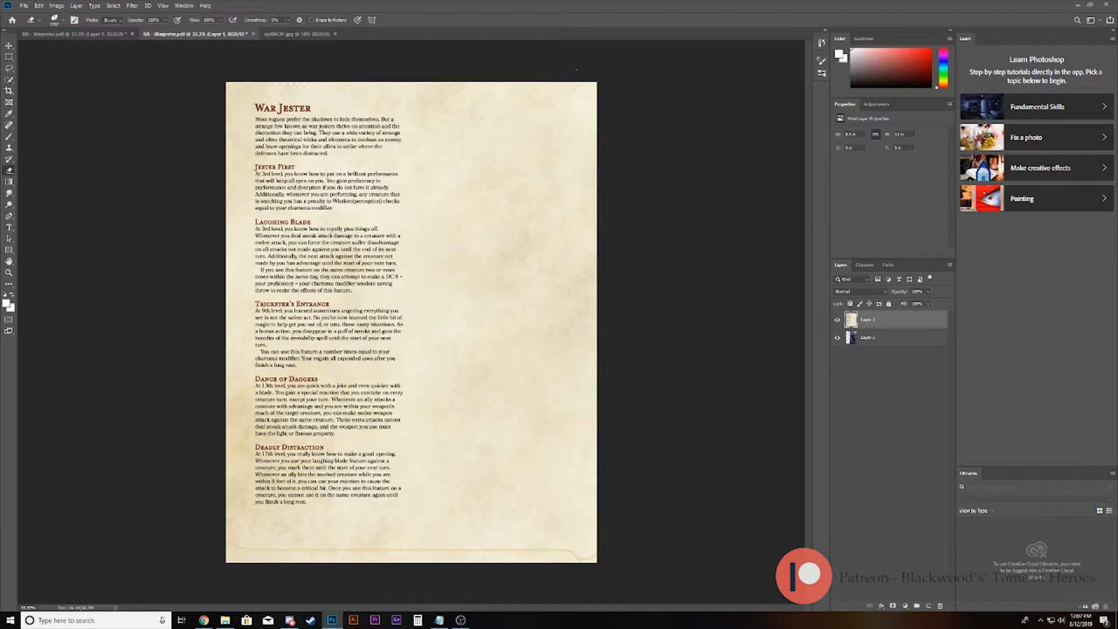
pyautogui.moveTo(576, 69)
pyautogui.mouseDown()
pyautogui.moveTo(588, 157)
pyautogui.moveTo(509, 110)
pyautogui.moveTo(566, 280)
pyautogui.mouseUp()
pyautogui.moveTo(582, 233)
pyautogui.mouseDown()
pyautogui.moveTo(553, 460)
pyautogui.moveTo(577, 437)
pyautogui.moveTo(532, 476)
pyautogui.moveTo(458, 324)
pyautogui.moveTo(446, 215)
pyautogui.moveTo(521, 173)
pyautogui.moveTo(489, 413)
pyautogui.moveTo(495, 518)
pyautogui.moveTo(509, 204)
pyautogui.moveTo(559, 489)
pyautogui.moveTo(542, 518)
pyautogui.moveTo(568, 541)
pyautogui.moveTo(531, 557)
pyautogui.moveTo(420, 554)
pyautogui.moveTo(463, 402)
pyautogui.moveTo(457, 131)
pyautogui.moveTo(495, 233)
pyautogui.moveTo(469, 324)
pyautogui.moveTo(420, 233)
pyautogui.moveTo(467, 239)
pyautogui.mouseUp()
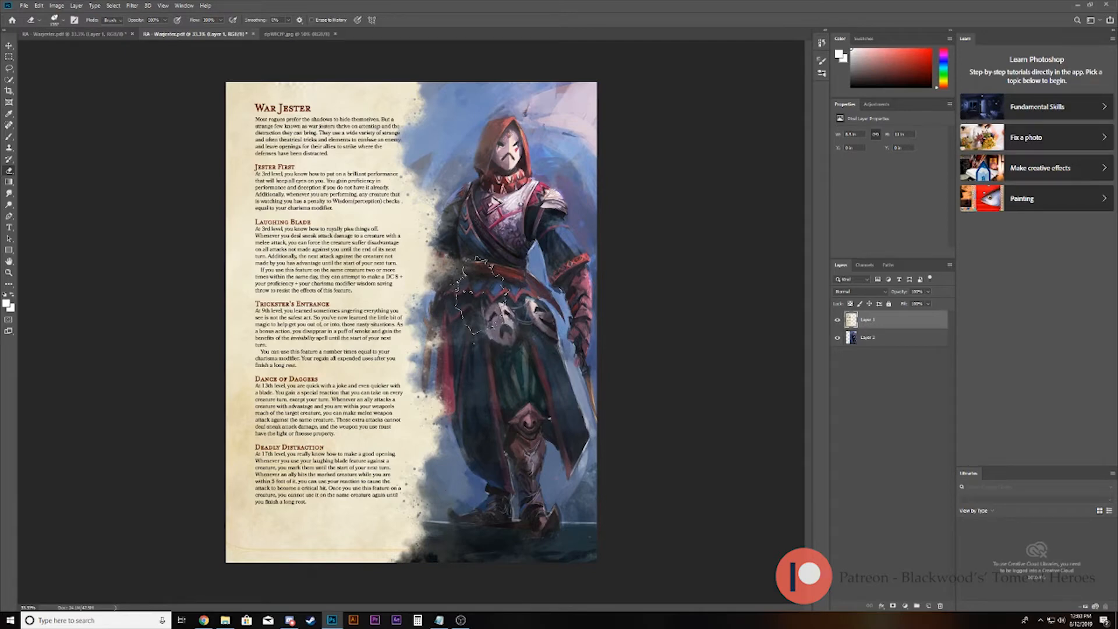
pyautogui.hotkey('ctrl', 'z')
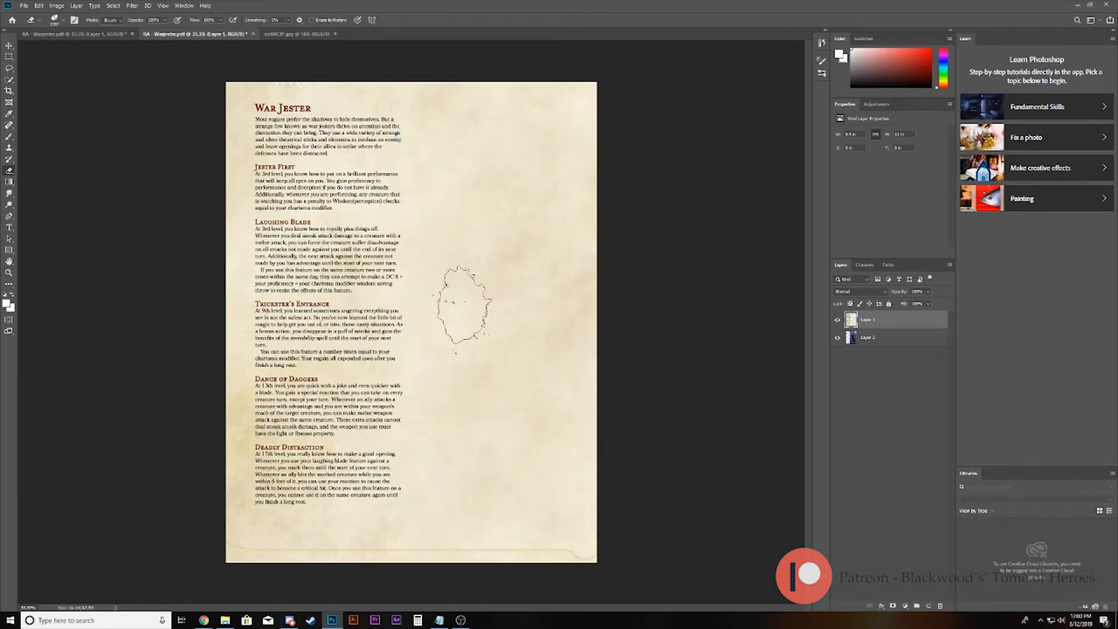
# Step: Set the splatter eraser's Size Jitter to 0% under Shape Dynamics and collapse the brush settings
pyautogui.click(74, 21)
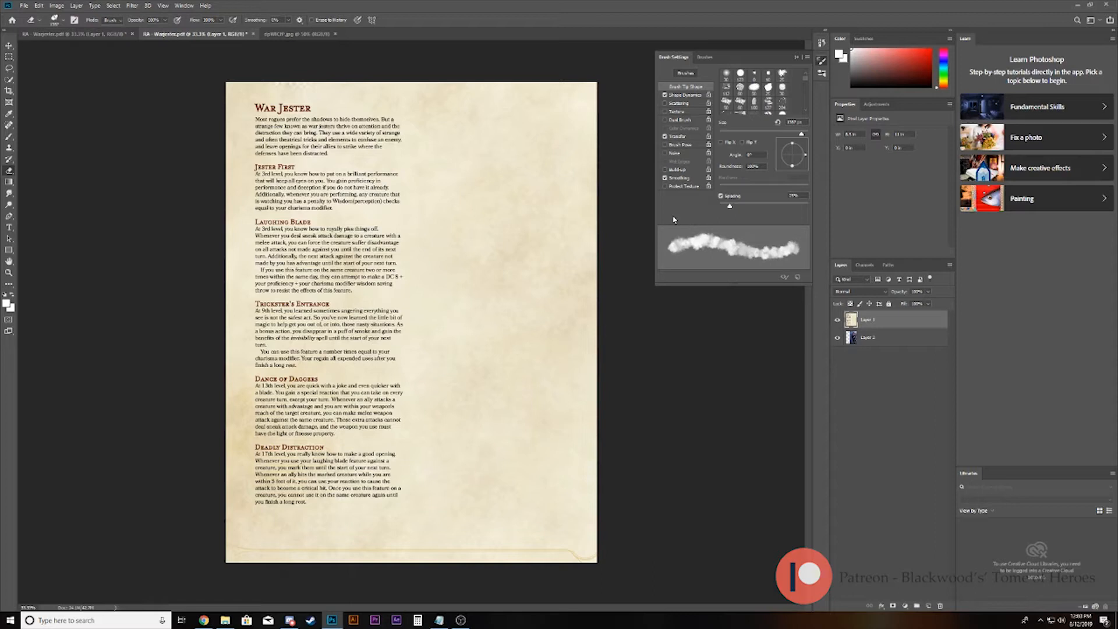
pyautogui.click(686, 94)
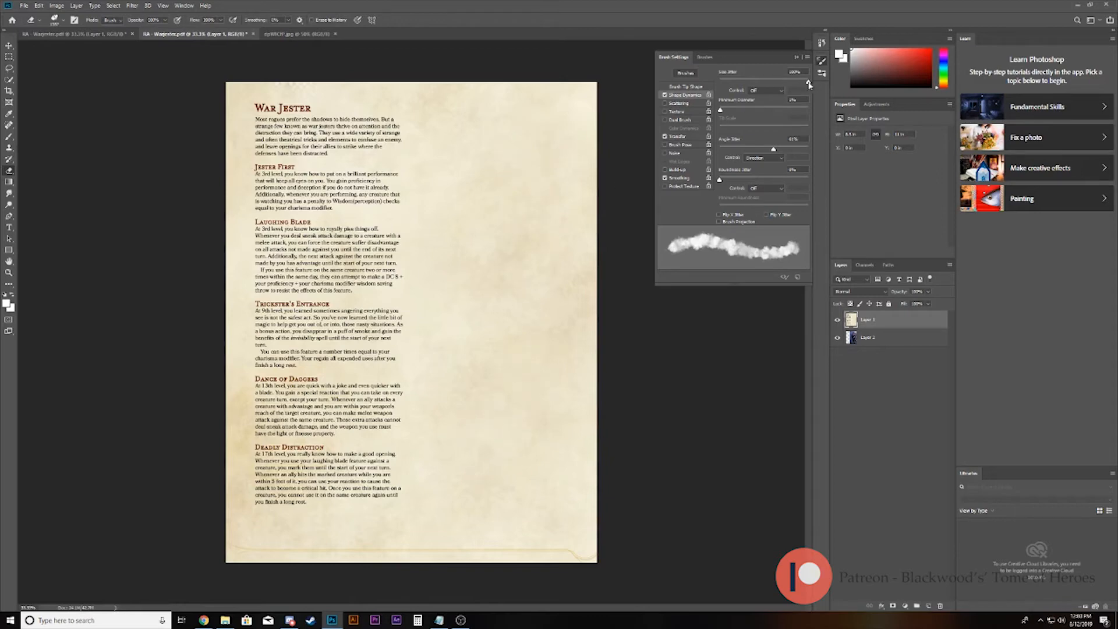
pyautogui.moveTo(809, 85); pyautogui.dragTo(720, 83)
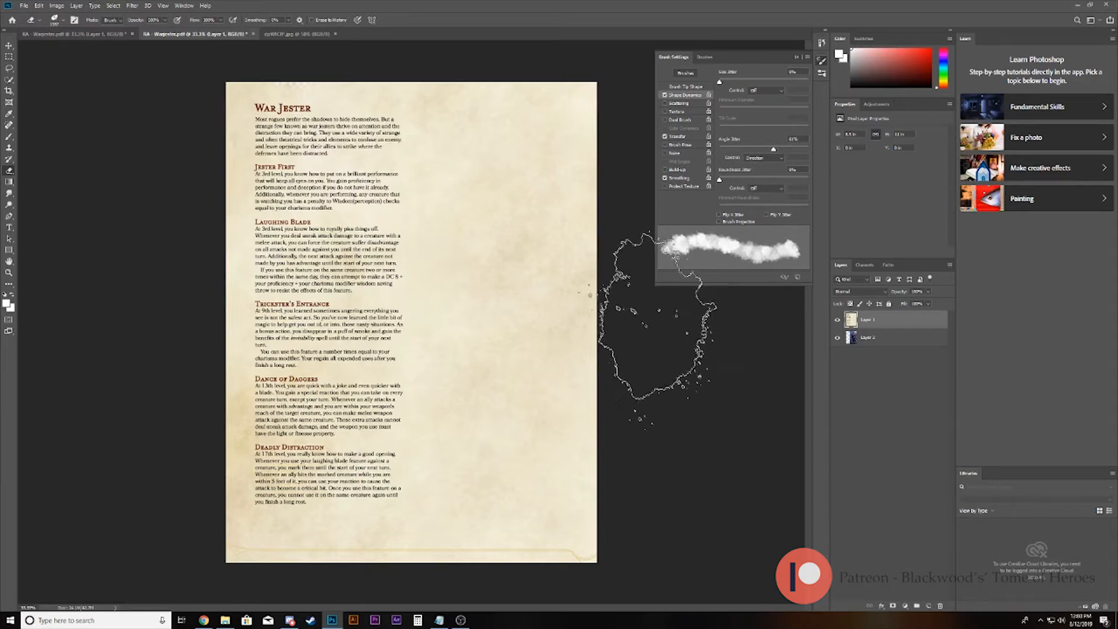
pyautogui.click(796, 58)
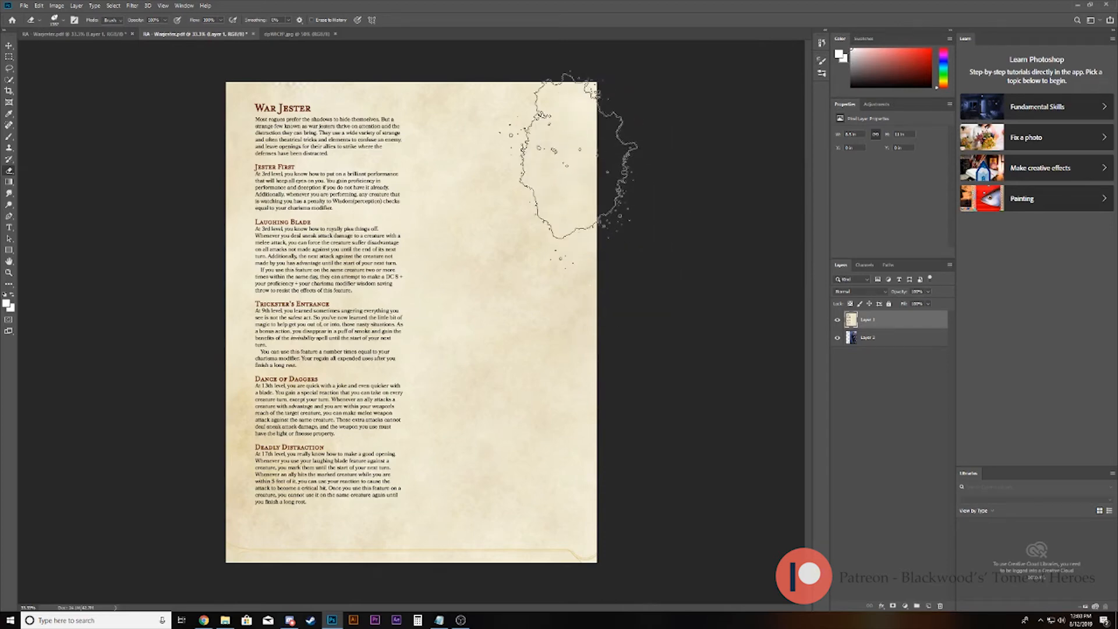
# Step: Resize the splatter eraser down and up, ending at roughly half its original size
pyautogui.press('[')
pyautogui.press('[')
pyautogui.press('[')
pyautogui.press('[')
pyautogui.press('[')
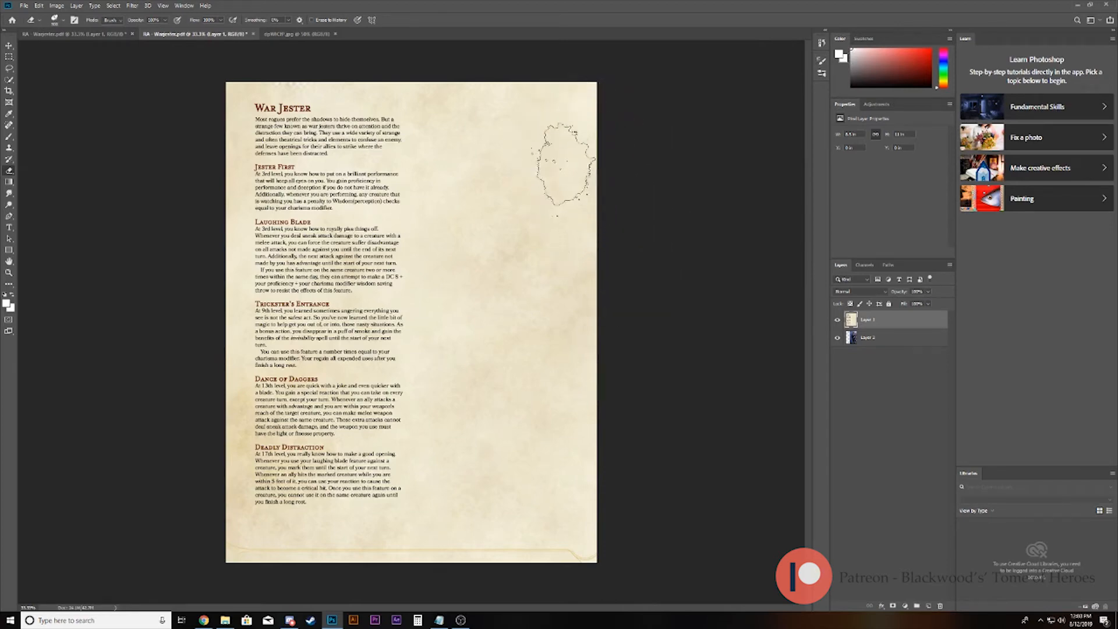
pyautogui.press(']')
pyautogui.press(']')
pyautogui.press(']')
pyautogui.press(']')
pyautogui.press(']')
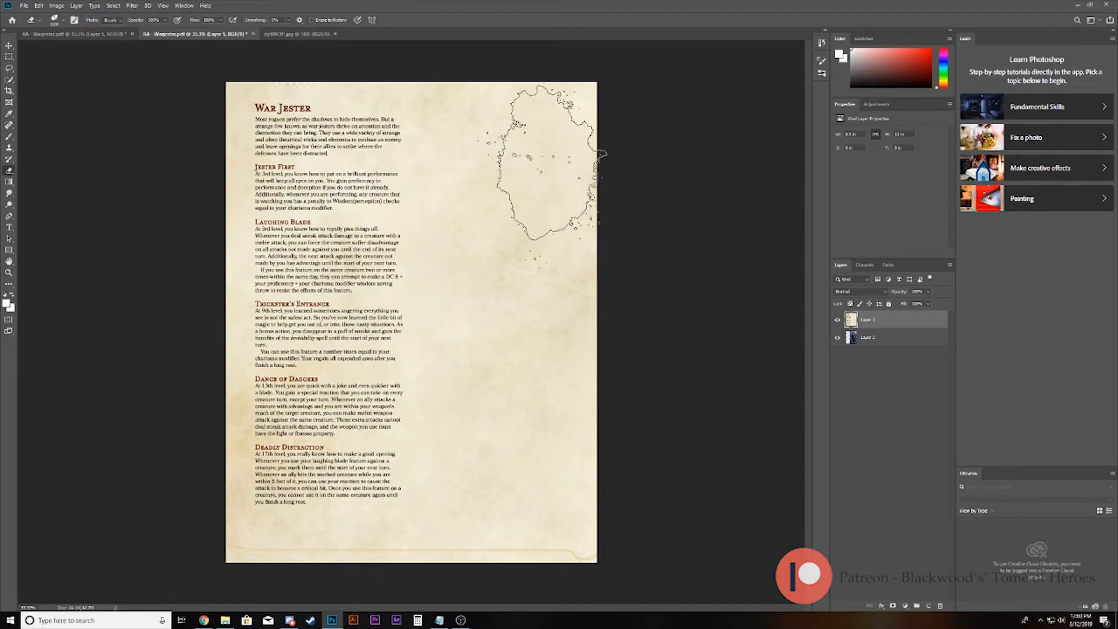
pyautogui.press('[')
pyautogui.press('[')
pyautogui.press('[')
pyautogui.press('[')
pyautogui.press('[')
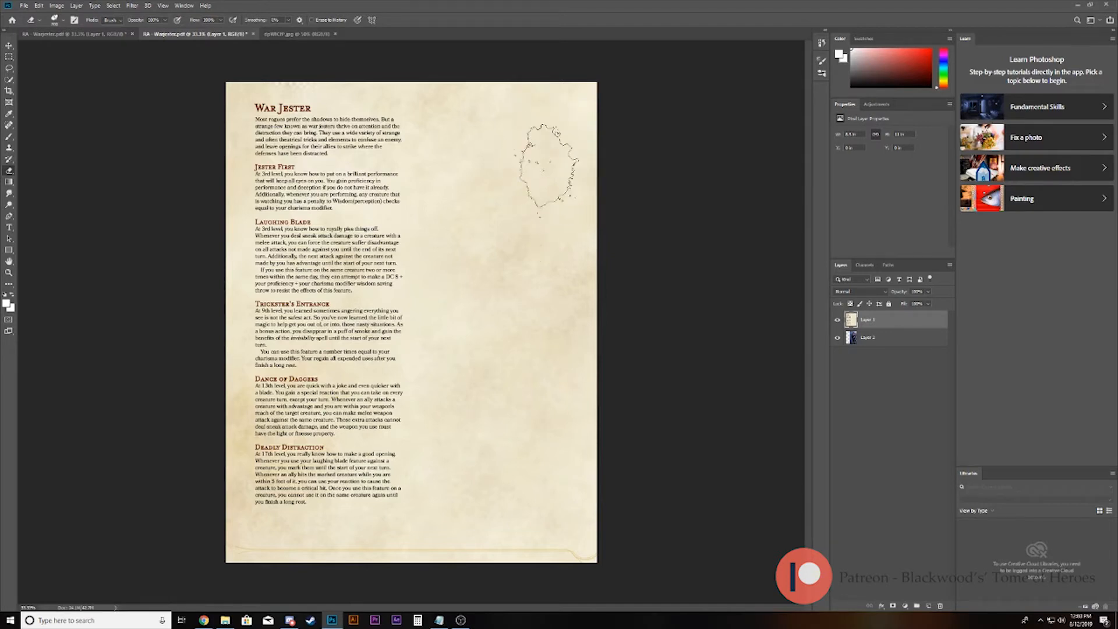
pyautogui.press('[')
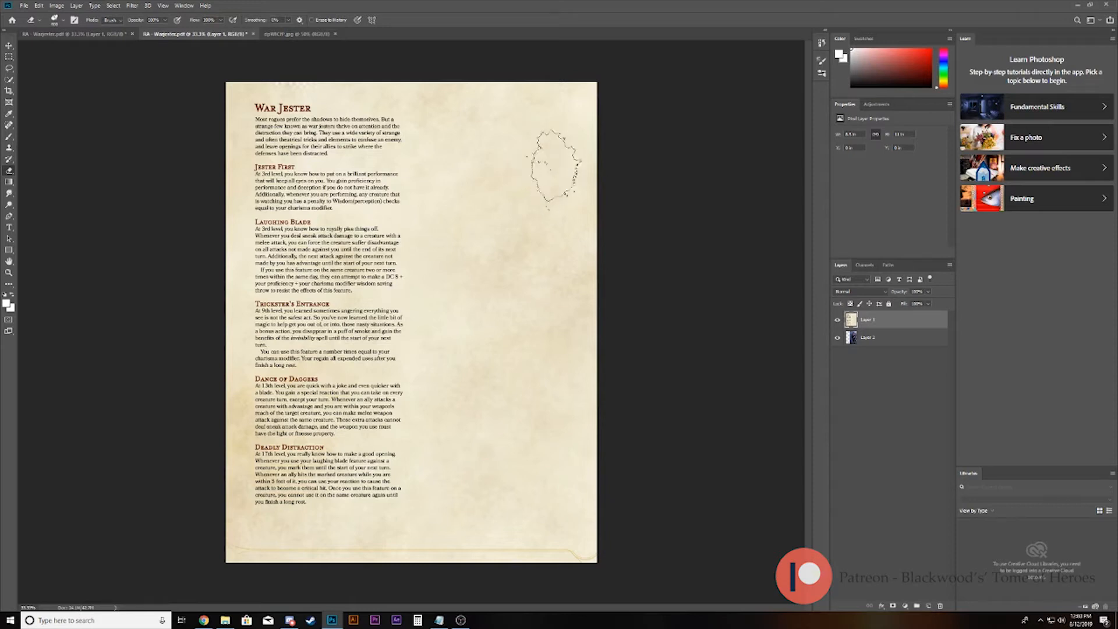
# Step: Try erasing the parchment over the jester with the smaller splatter brush, and undo the erasing
pyautogui.moveTo(564, 102)
pyautogui.mouseDown()
pyautogui.moveTo(568, 87)
pyautogui.moveTo(568, 175)
pyautogui.moveTo(539, 306)
pyautogui.moveTo(577, 244)
pyautogui.moveTo(605, 437)
pyautogui.moveTo(489, 69)
pyautogui.moveTo(466, 192)
pyautogui.moveTo(512, 396)
pyautogui.moveTo(600, 396)
pyautogui.moveTo(492, 574)
pyautogui.moveTo(574, 539)
pyautogui.moveTo(553, 536)
pyautogui.moveTo(560, 76)
pyautogui.mouseUp()
pyautogui.moveTo(556, 193)
pyautogui.mouseDown()
pyautogui.moveTo(548, 460)
pyautogui.moveTo(465, 542)
pyautogui.moveTo(501, 483)
pyautogui.moveTo(545, 538)
pyautogui.moveTo(466, 326)
pyautogui.moveTo(443, 116)
pyautogui.moveTo(466, 361)
pyautogui.moveTo(460, 500)
pyautogui.moveTo(589, 402)
pyautogui.mouseUp()
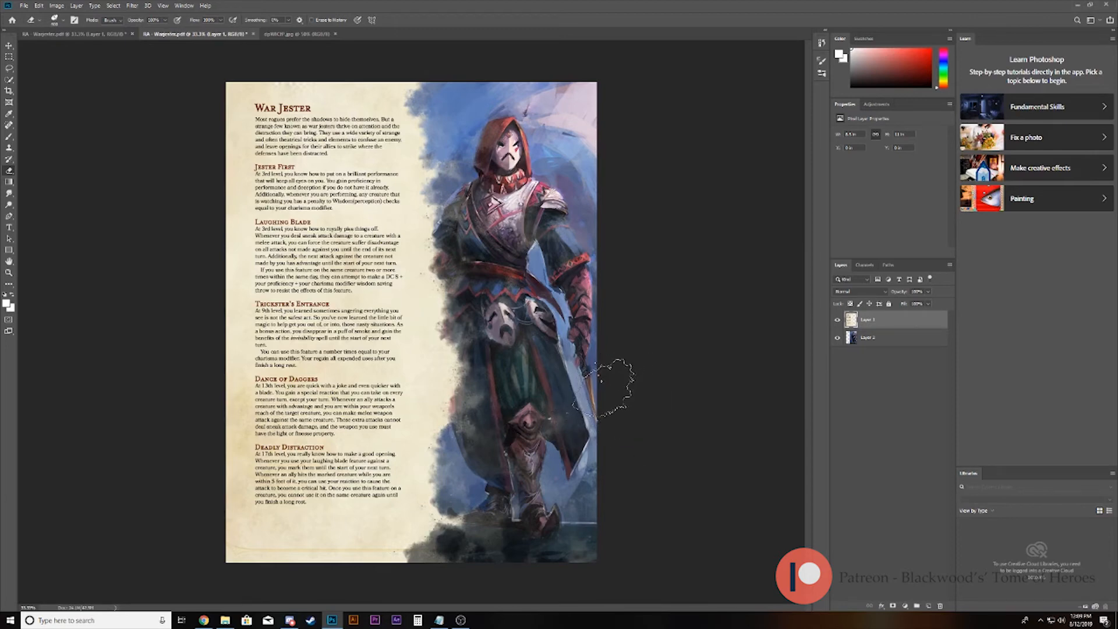
pyautogui.hotkey('ctrl', 'z')
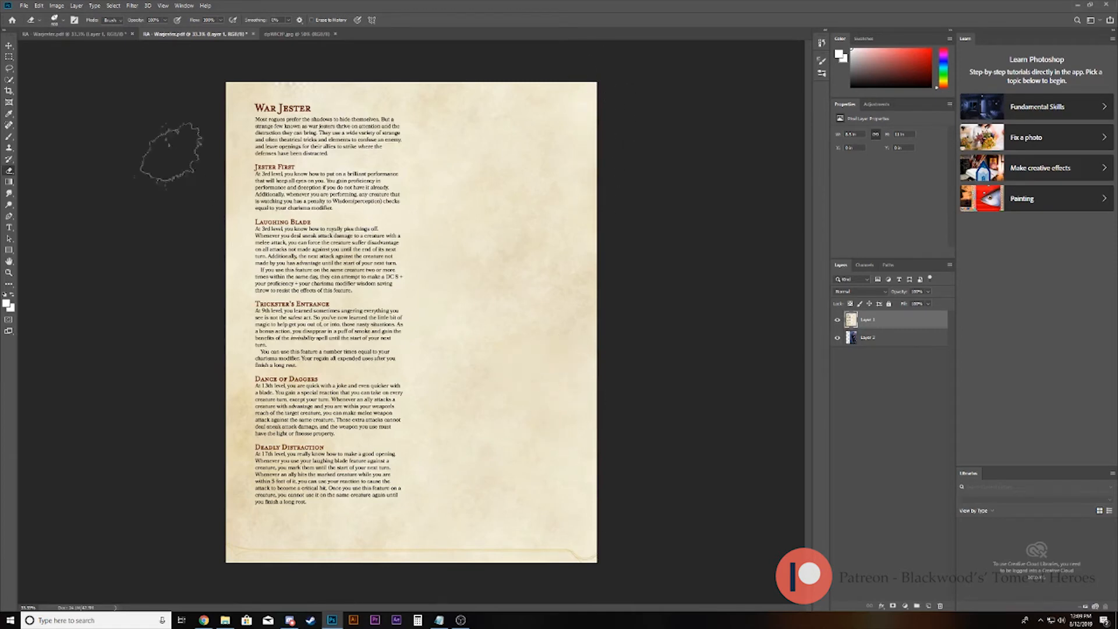
# Step: Erase the parchment over the jester with a recently used soft round brush, leaving a soft vertical edge through the figure
pyautogui.click(62, 22)
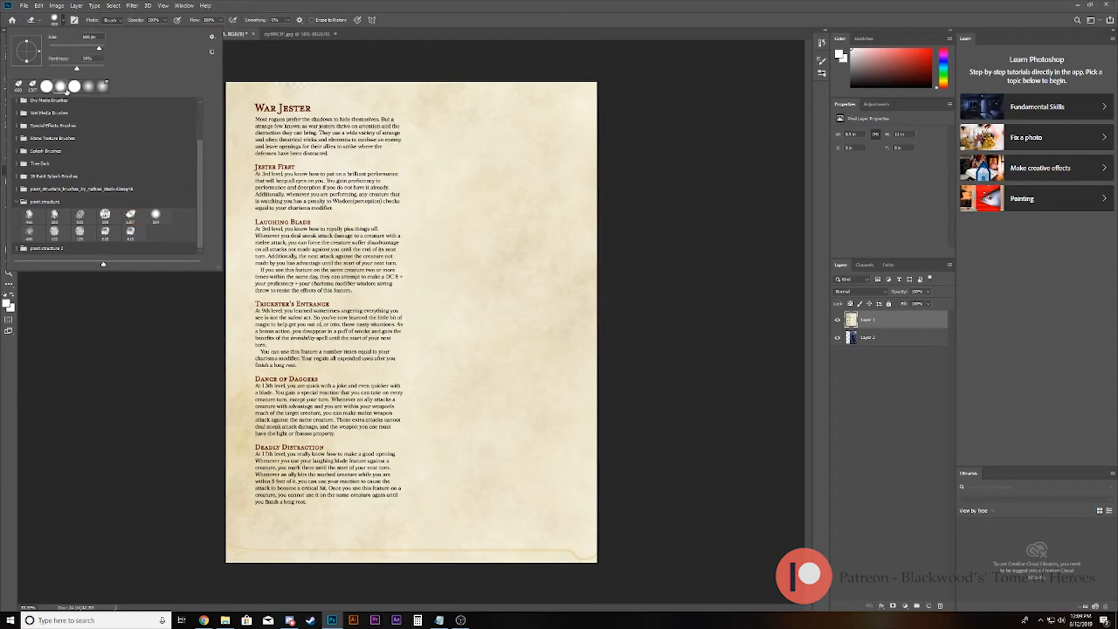
pyautogui.click(88, 87)
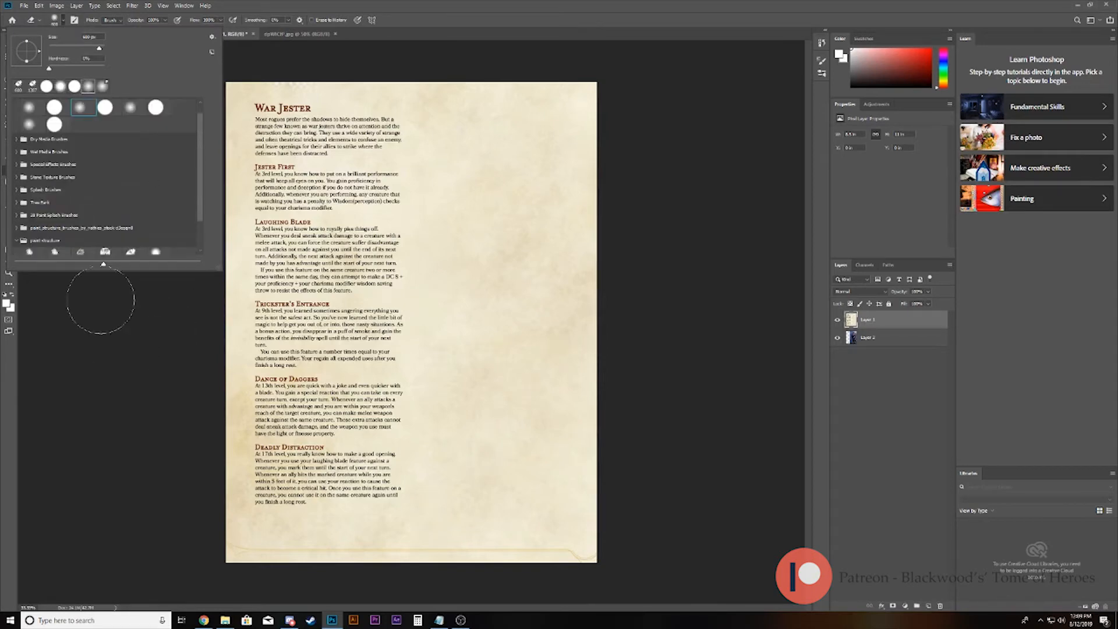
pyautogui.click(114, 396)
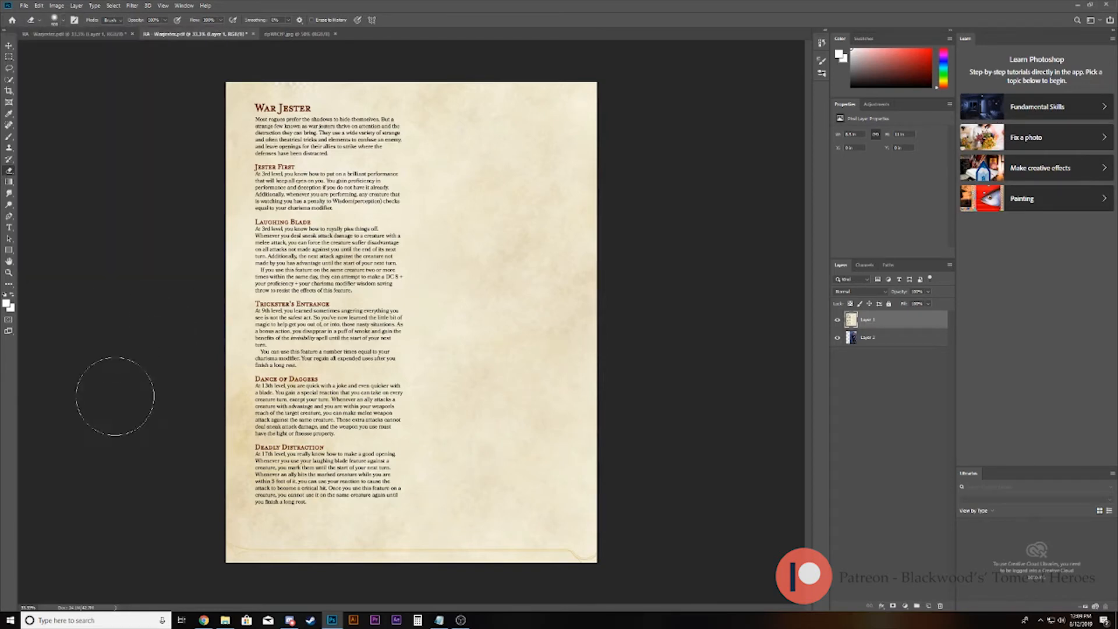
pyautogui.moveTo(613, 86)
pyautogui.mouseDown()
pyautogui.moveTo(579, 231)
pyautogui.moveTo(541, 536)
pyautogui.moveTo(507, 131)
pyautogui.moveTo(521, 581)
pyautogui.moveTo(504, 250)
pyautogui.moveTo(483, 134)
pyautogui.moveTo(495, 553)
pyautogui.moveTo(482, 533)
pyautogui.mouseUp()
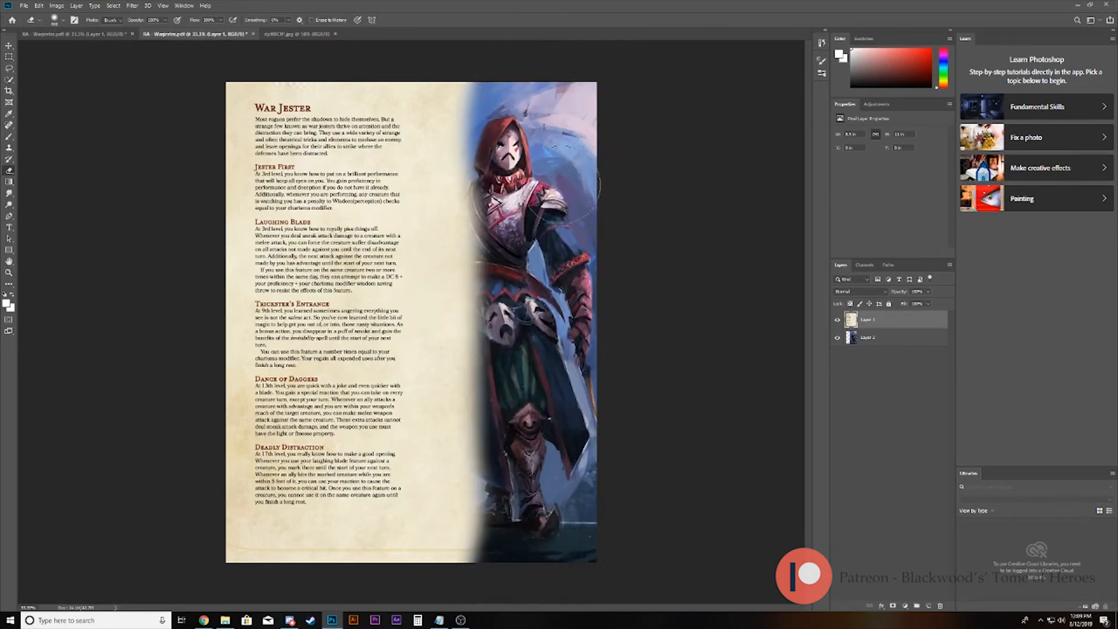
# Step: Try roughening the parchment edge with the splatter eraser up to the text column, including its upper and lower corners
pyautogui.click(62, 21)
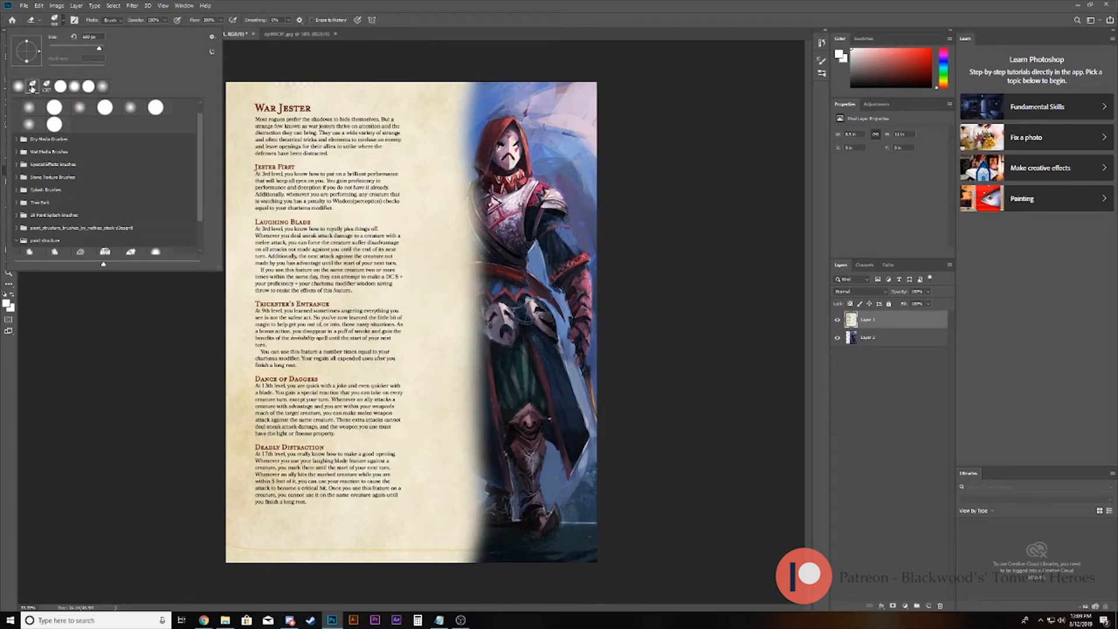
pyautogui.click(85, 329)
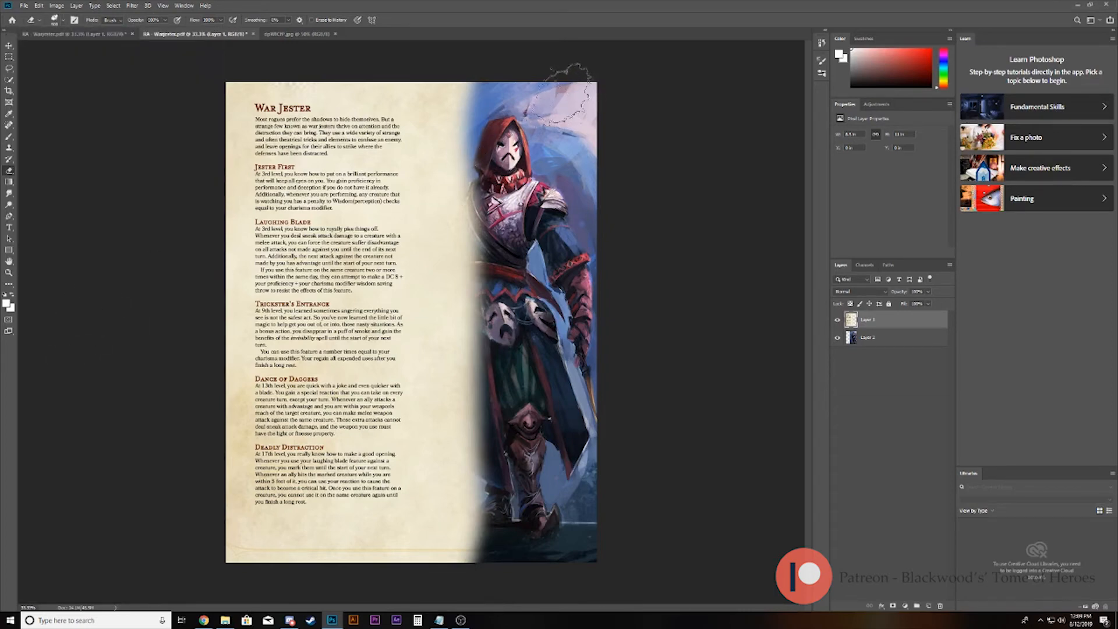
pyautogui.moveTo(525, 78)
pyautogui.mouseDown()
pyautogui.moveTo(460, 88)
pyautogui.moveTo(449, 149)
pyautogui.moveTo(475, 207)
pyautogui.moveTo(464, 88)
pyautogui.moveTo(469, 292)
pyautogui.moveTo(454, 262)
pyautogui.moveTo(473, 394)
pyautogui.moveTo(451, 251)
pyautogui.moveTo(460, 233)
pyautogui.moveTo(469, 492)
pyautogui.moveTo(437, 547)
pyautogui.moveTo(457, 378)
pyautogui.moveTo(433, 192)
pyautogui.moveTo(444, 53)
pyautogui.moveTo(465, 122)
pyautogui.mouseUp()
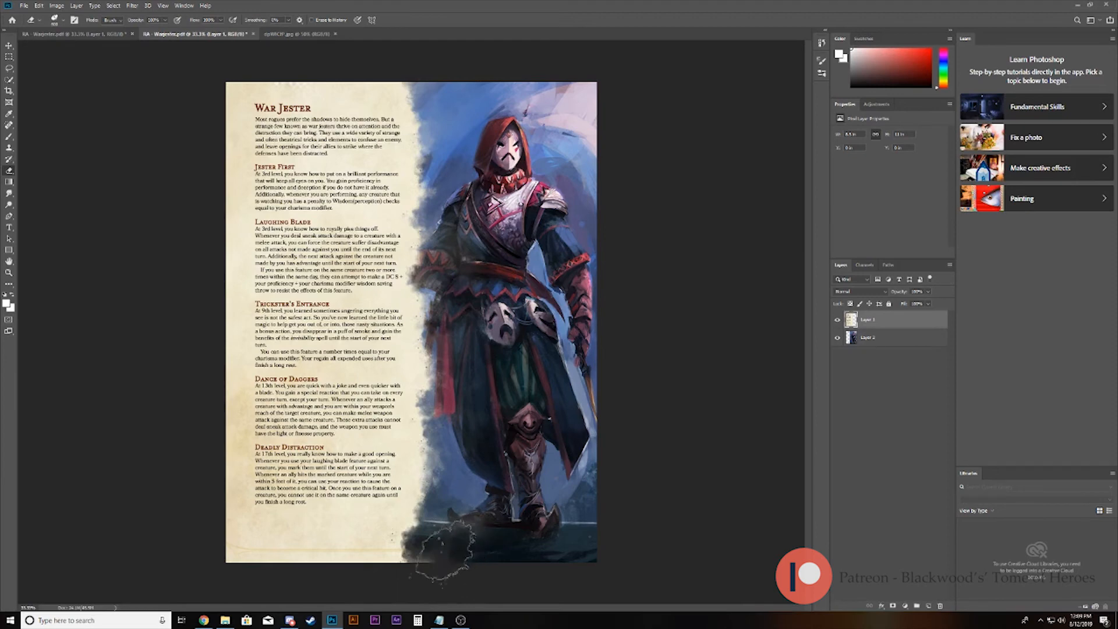
pyautogui.moveTo(448, 545)
pyautogui.mouseDown()
pyautogui.moveTo(408, 550)
pyautogui.moveTo(423, 538)
pyautogui.mouseUp()
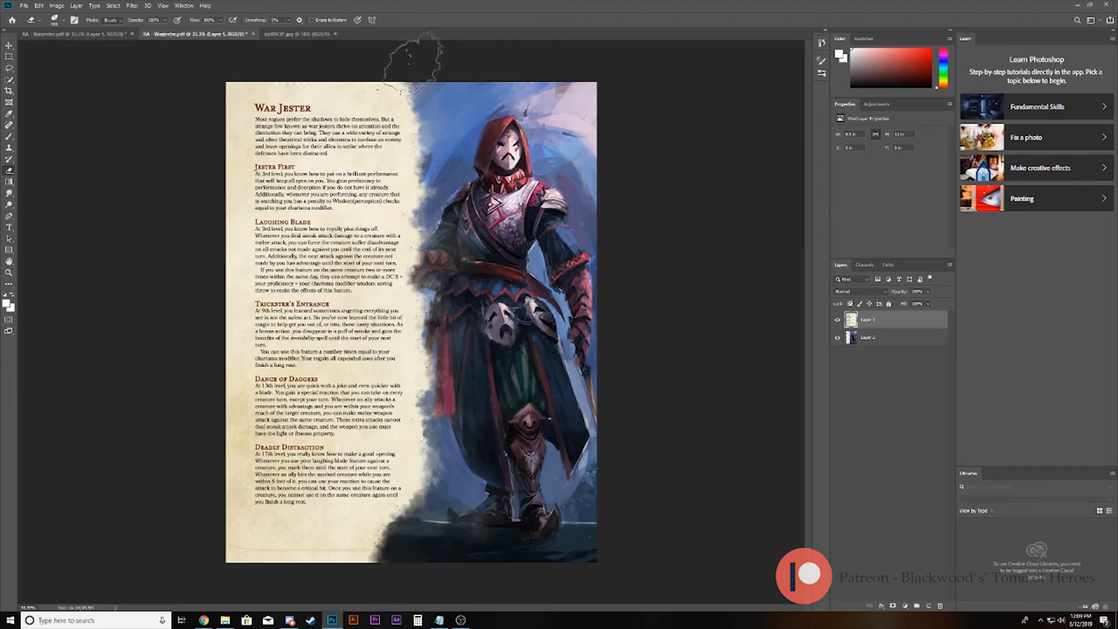
pyautogui.moveTo(412, 61)
pyautogui.mouseDown()
pyautogui.moveTo(401, 82)
pyautogui.moveTo(463, 89)
pyautogui.mouseUp()
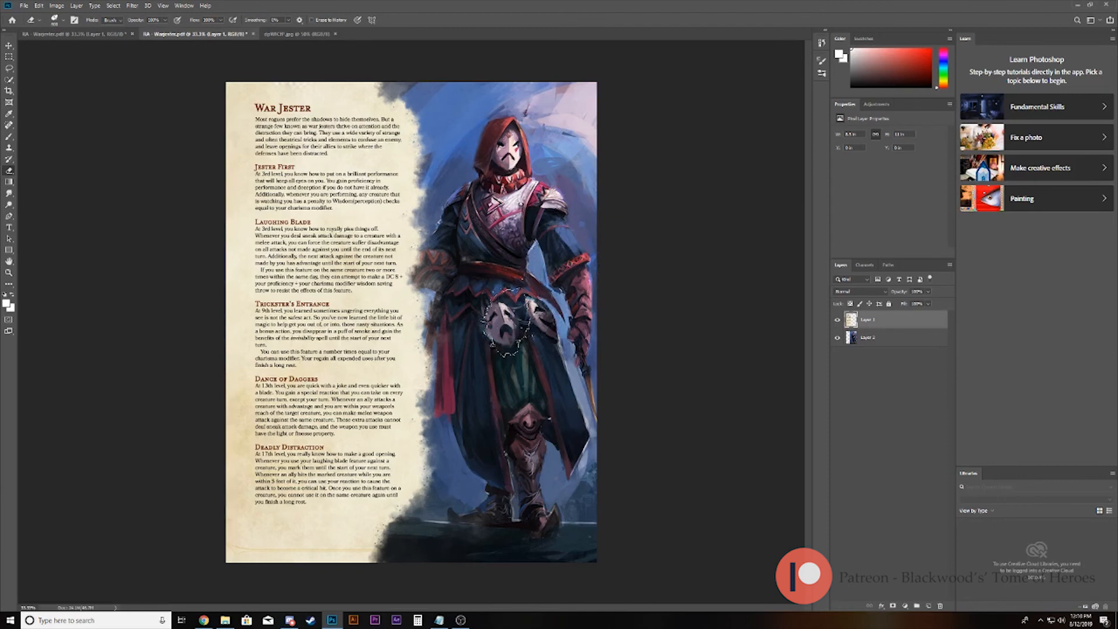
# Step: Enlarge the splatter eraser and undo the roughened edge back to the soft vertical fade
pyautogui.click(64, 23)
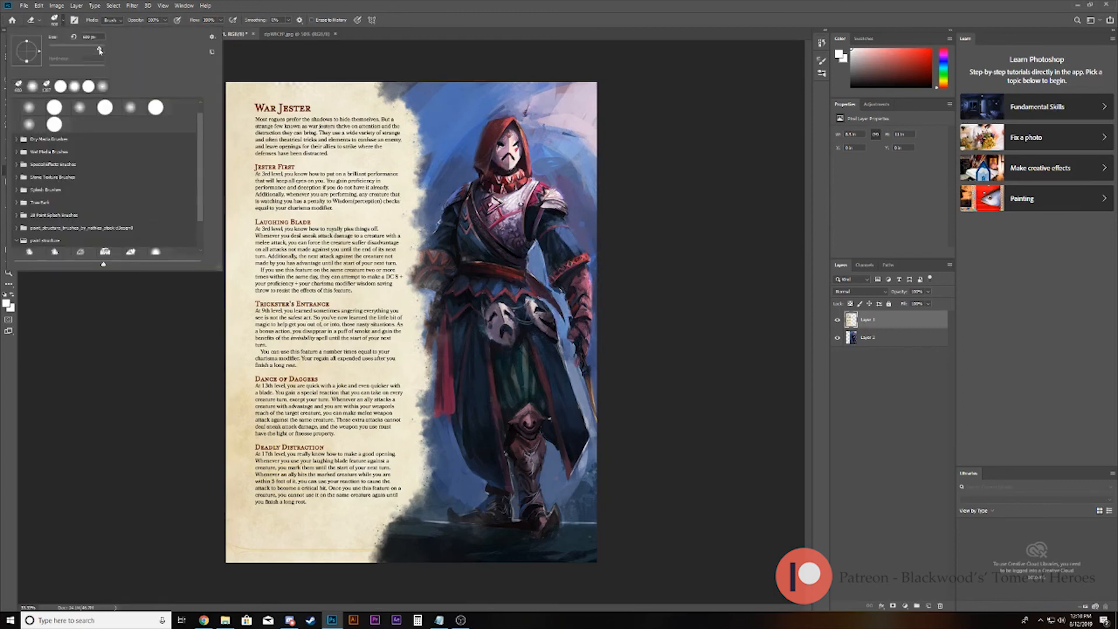
pyautogui.click(129, 357)
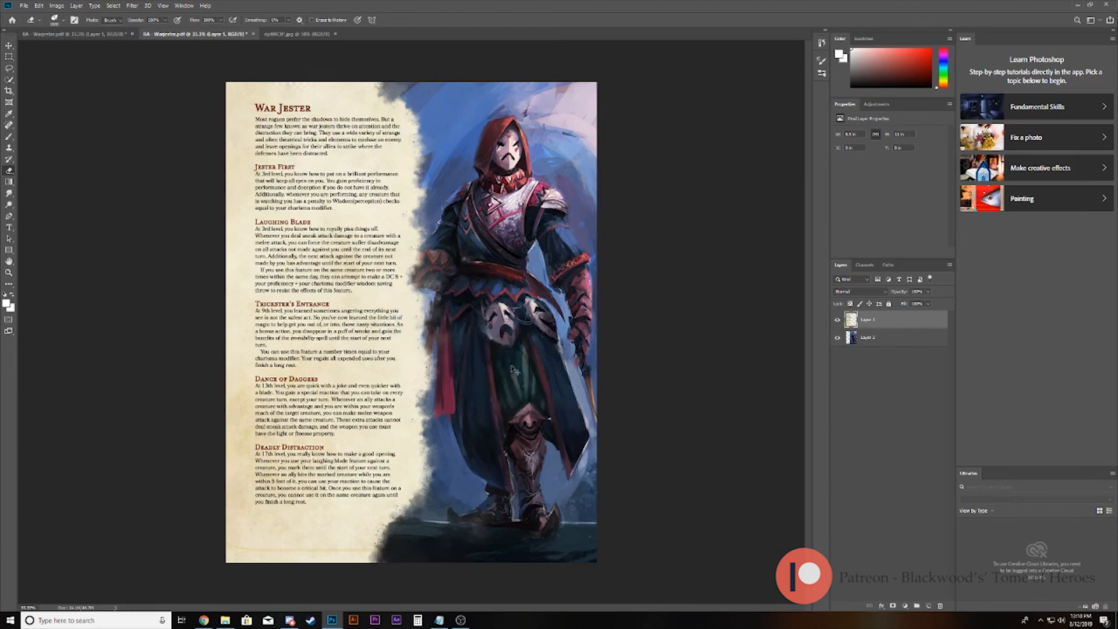
pyautogui.hotkey('ctrl', 'z')
# Step: Try single dabs of the enlarged splatter eraser at three spots along the soft parchment edge, and undo them
pyautogui.click(487, 387)
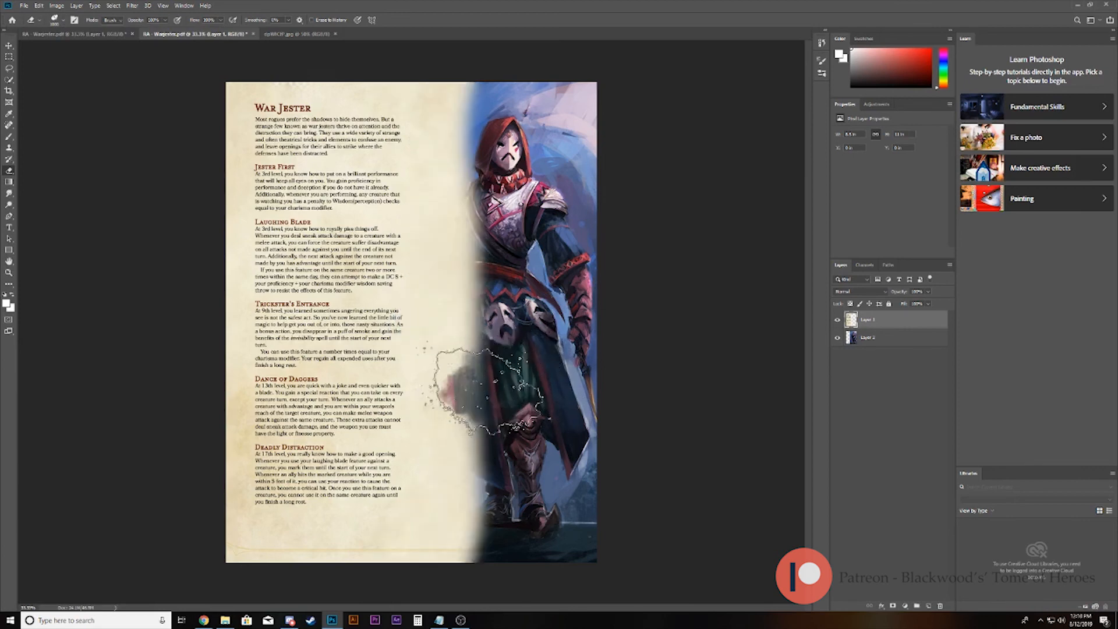
pyautogui.click(494, 226)
pyautogui.click(489, 122)
pyautogui.hotkey('ctrl', 'z')
pyautogui.hotkey('ctrl', 'z')
pyautogui.hotkey('ctrl', 'z')
pyautogui.hotkey('ctrl', 'z')
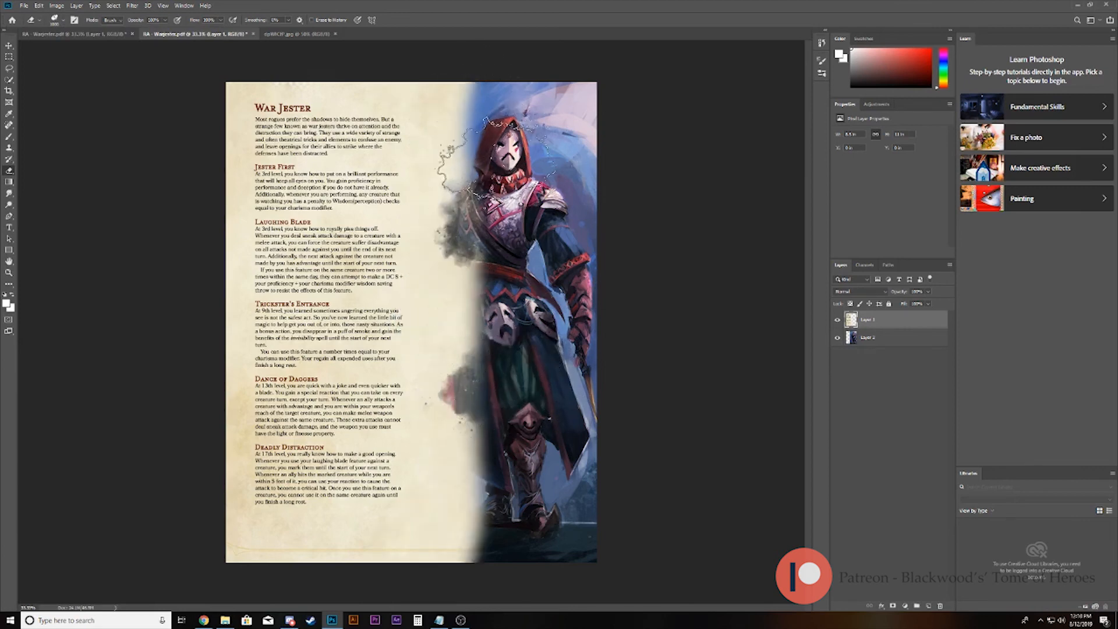
# Step: Try erasing along the parchment edge with the third brush in the paint structure group, and undo the stroke
pyautogui.click(55, 20)
pyautogui.scroll(-2, 167, 252)
pyautogui.scroll(-1, 167, 253)
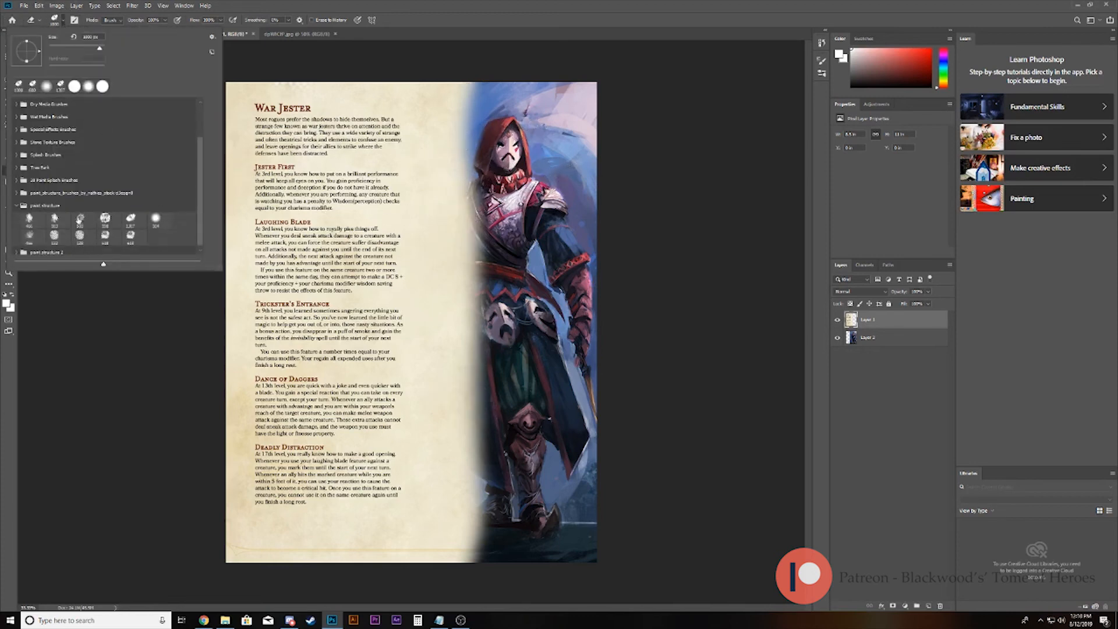
pyautogui.click(80, 220)
pyautogui.moveTo(470, 539)
pyautogui.mouseDown()
pyautogui.moveTo(487, 332)
pyautogui.moveTo(481, 121)
pyautogui.moveTo(456, 581)
pyautogui.moveTo(469, 233)
pyautogui.moveTo(461, 96)
pyautogui.mouseUp()
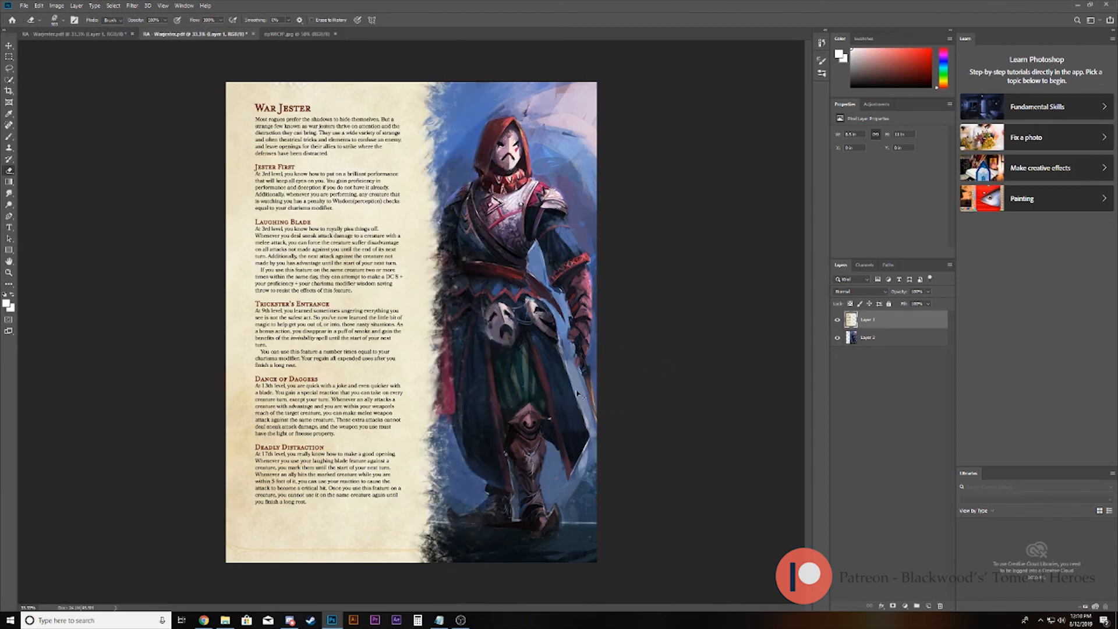
pyautogui.hotkey('ctrl', 'z')
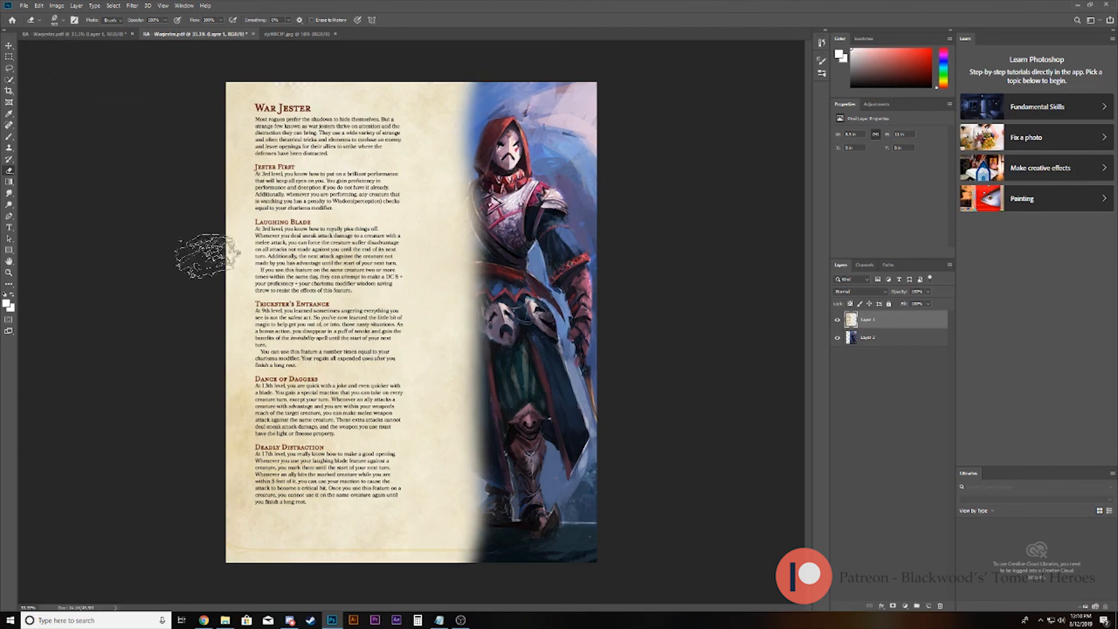